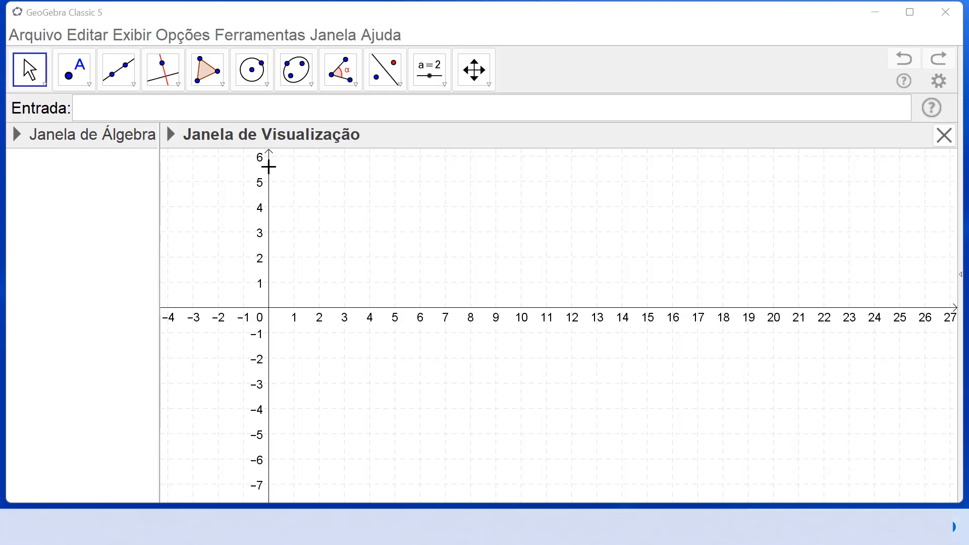
Step: Open the 3D graphics view and widen it so it takes up slightly more than half of the graphics area
{"action": "left_click", "coordinate": [135, 36]}
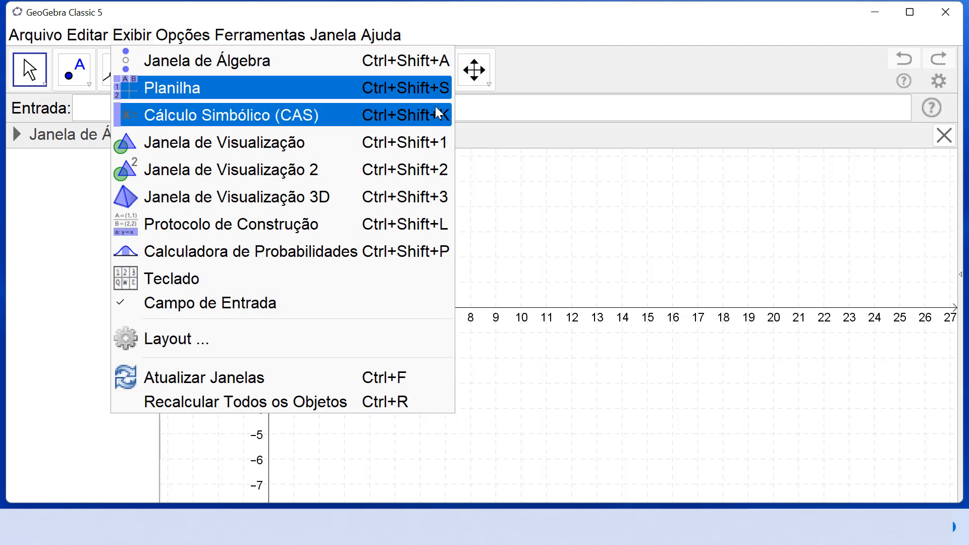
{"action": "left_click", "coordinate": [423, 199]}
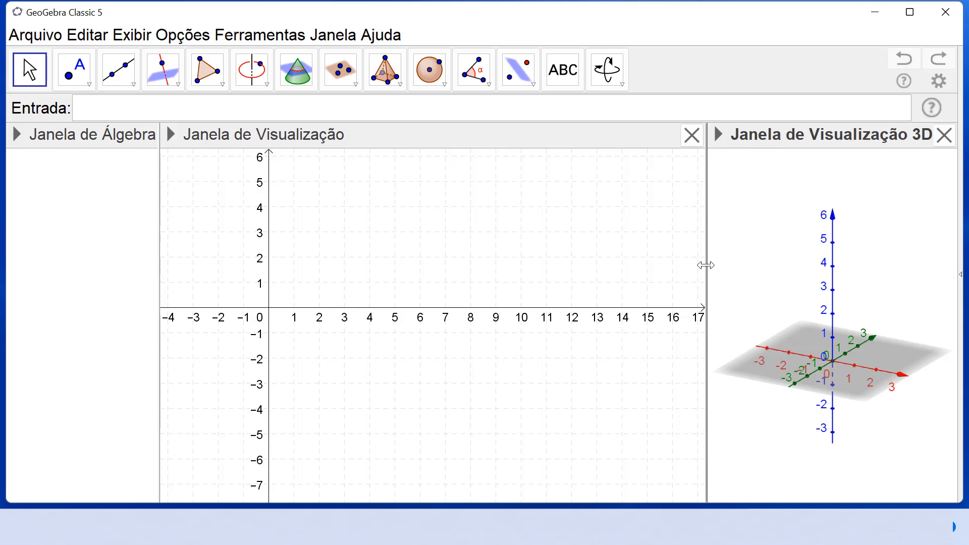
{"action": "left_click_drag", "start_coordinate": [706, 265], "coordinate": [490, 262]}
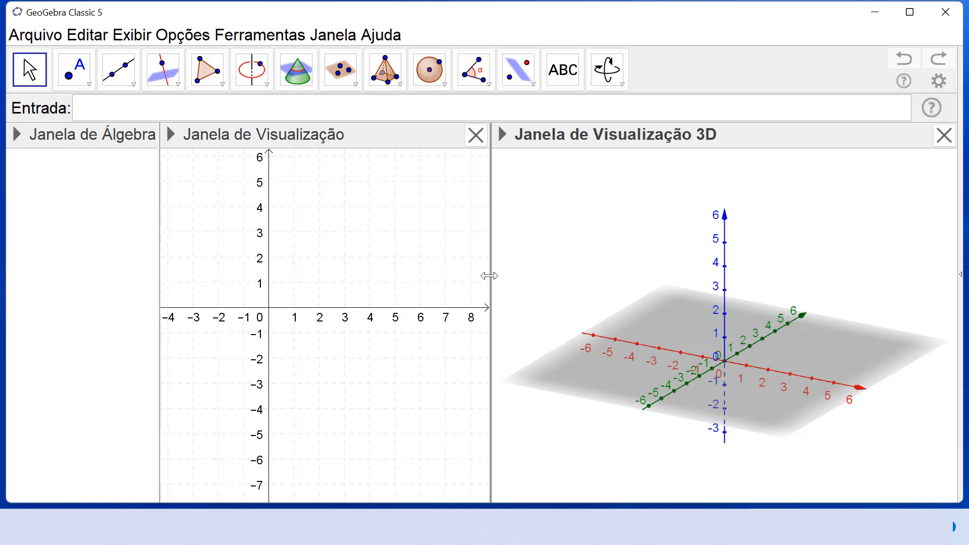
{"action": "left_click_drag", "start_coordinate": [489, 277], "coordinate": [522, 283]}
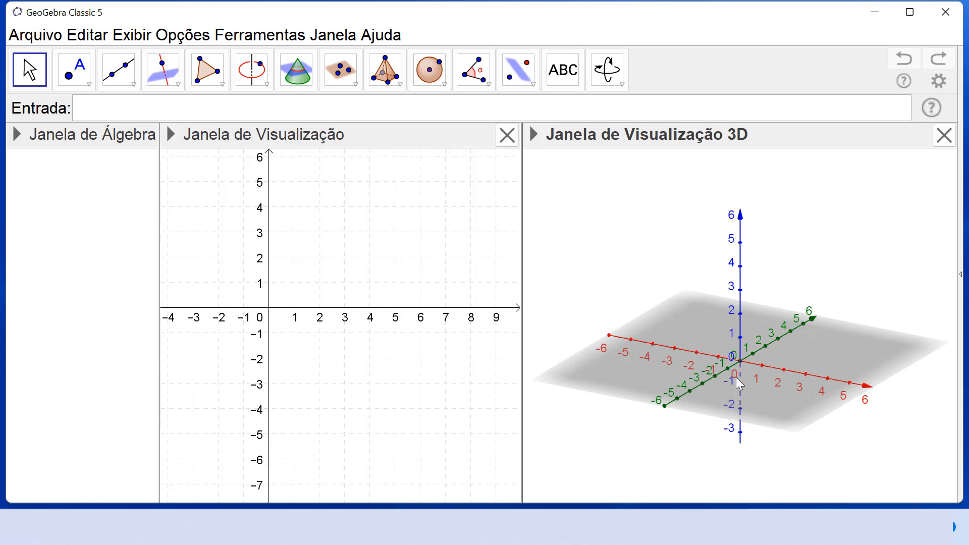
Step: Orbit the 3D coordinate system to view it from several angles, and compare the tool sets of the 2D and 3D views
{"action": "left_click_drag", "start_coordinate": [744, 397], "coordinate": [725, 392]}
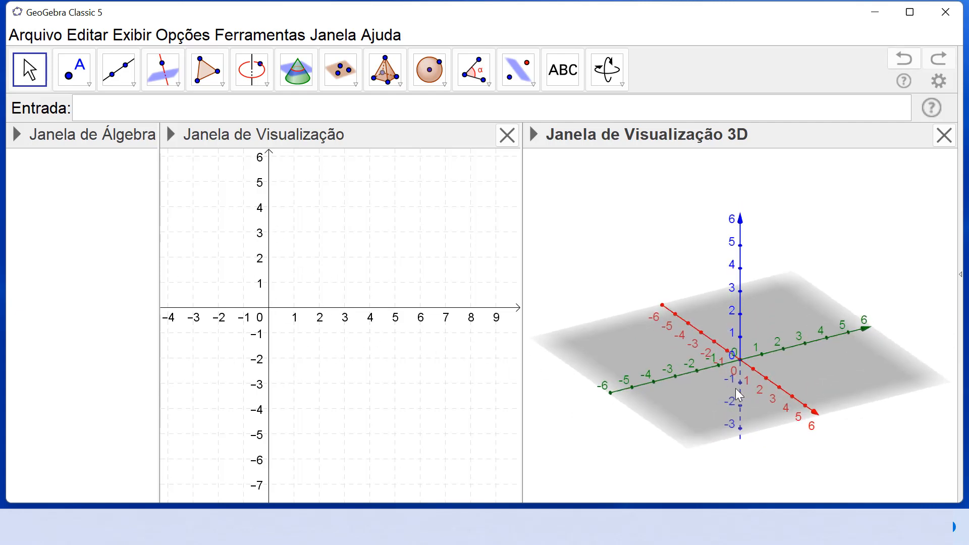
{"action": "left_click_drag", "start_coordinate": [736, 396], "coordinate": [739, 403]}
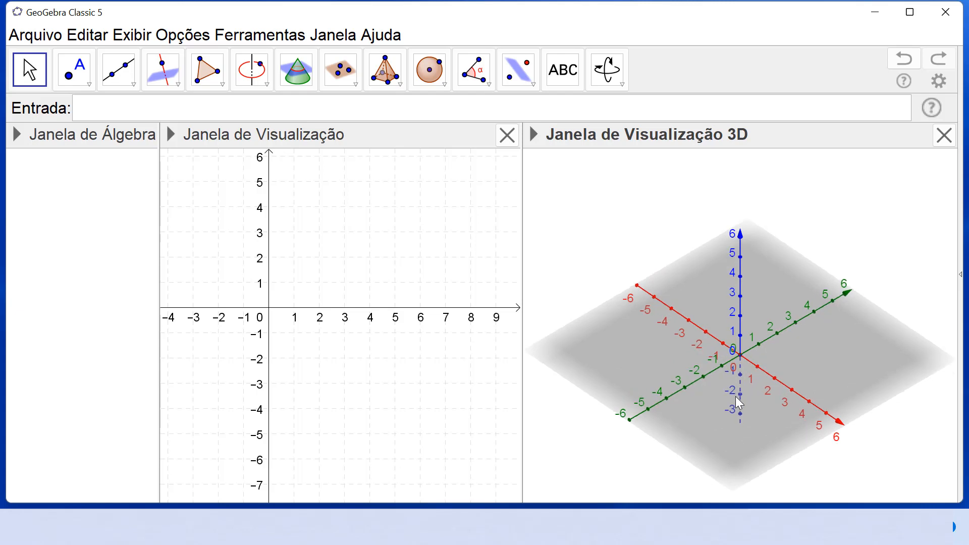
{"action": "mouse_move", "coordinate": [739, 404]}
{"action": "left_mouse_down"}
{"action": "mouse_move", "coordinate": [722, 387]}
{"action": "mouse_move", "coordinate": [729, 395]}
{"action": "left_mouse_up"}
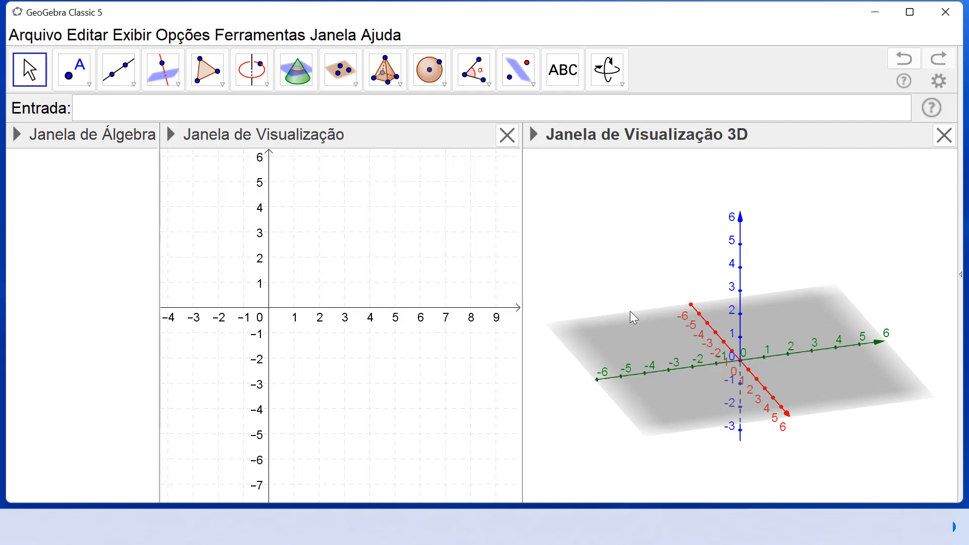
{"action": "mouse_move", "coordinate": [630, 313]}
{"action": "left_mouse_down"}
{"action": "mouse_move", "coordinate": [664, 325]}
{"action": "mouse_move", "coordinate": [666, 313]}
{"action": "mouse_move", "coordinate": [634, 302]}
{"action": "mouse_move", "coordinate": [626, 314]}
{"action": "mouse_move", "coordinate": [644, 310]}
{"action": "mouse_move", "coordinate": [622, 309]}
{"action": "mouse_move", "coordinate": [638, 322]}
{"action": "mouse_move", "coordinate": [633, 309]}
{"action": "mouse_move", "coordinate": [610, 303]}
{"action": "mouse_move", "coordinate": [647, 309]}
{"action": "mouse_move", "coordinate": [637, 307]}
{"action": "left_mouse_up"}
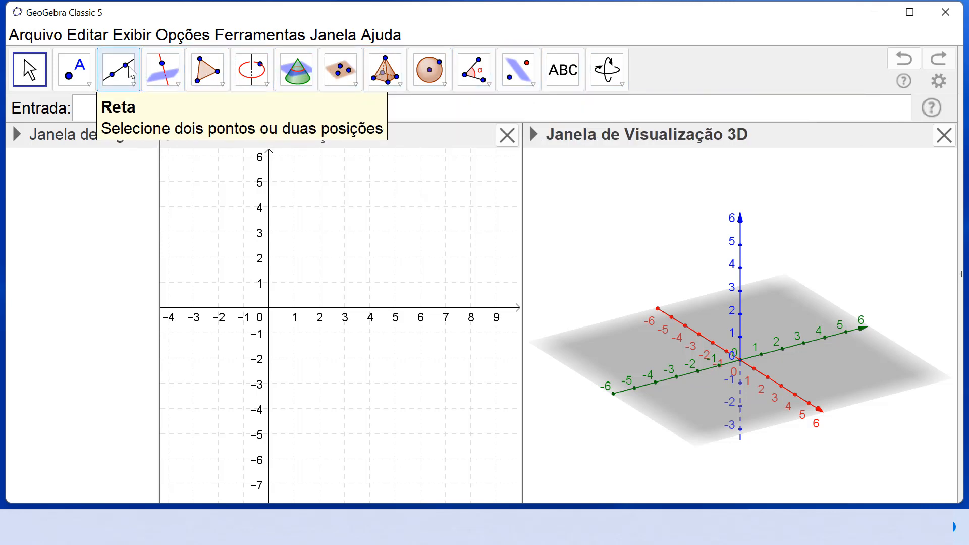
{"action": "left_click", "coordinate": [397, 214]}
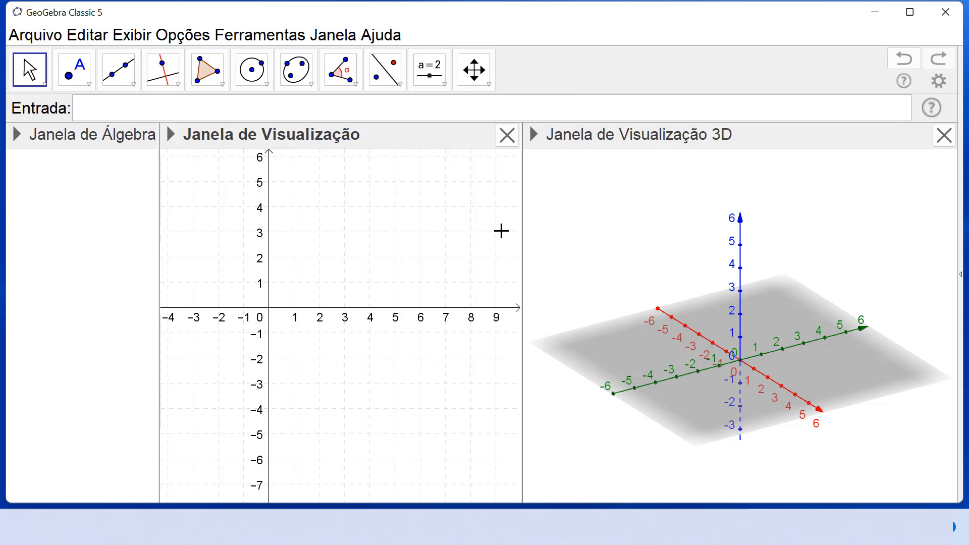
{"action": "left_click", "coordinate": [573, 222]}
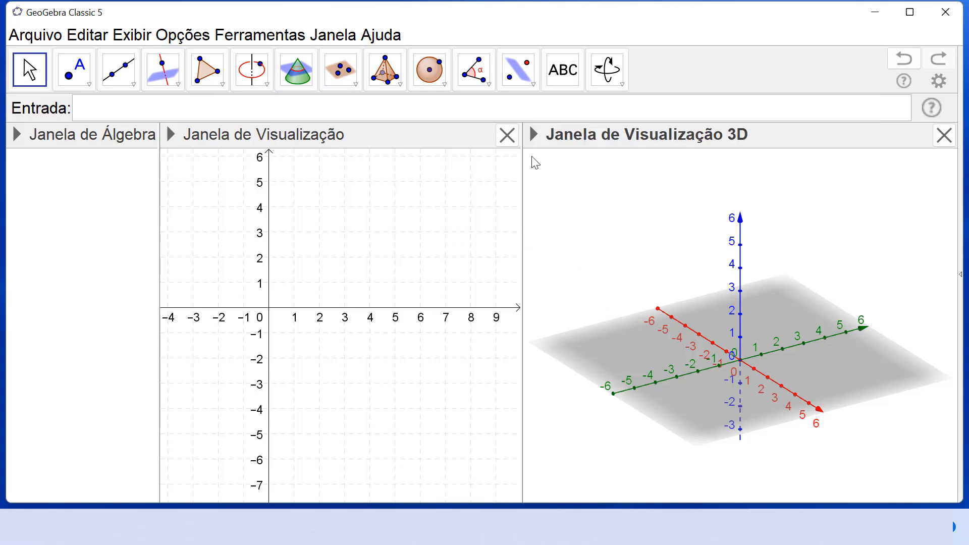
Step: Expand the 3D view's style options and switch its axes off and back on
{"action": "left_click", "coordinate": [534, 135]}
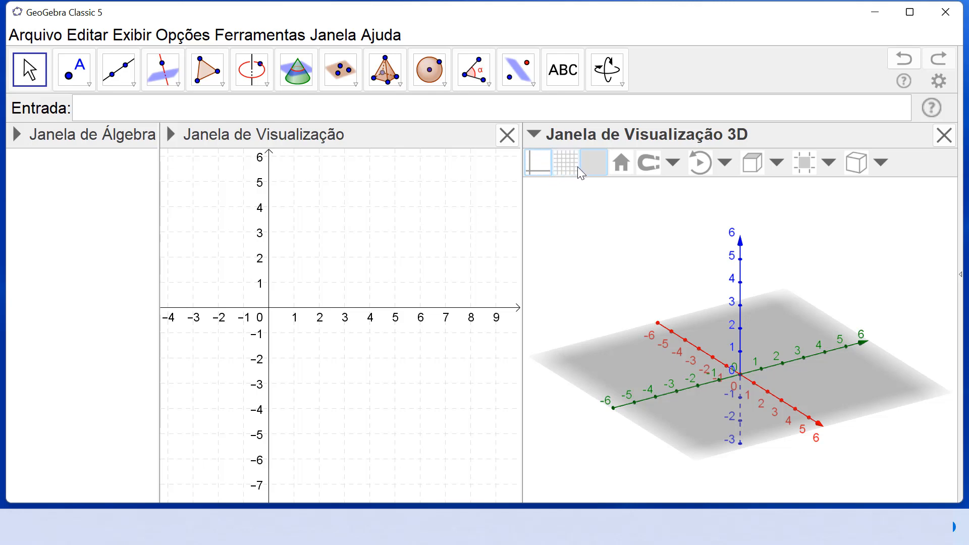
{"action": "left_click", "coordinate": [537, 162]}
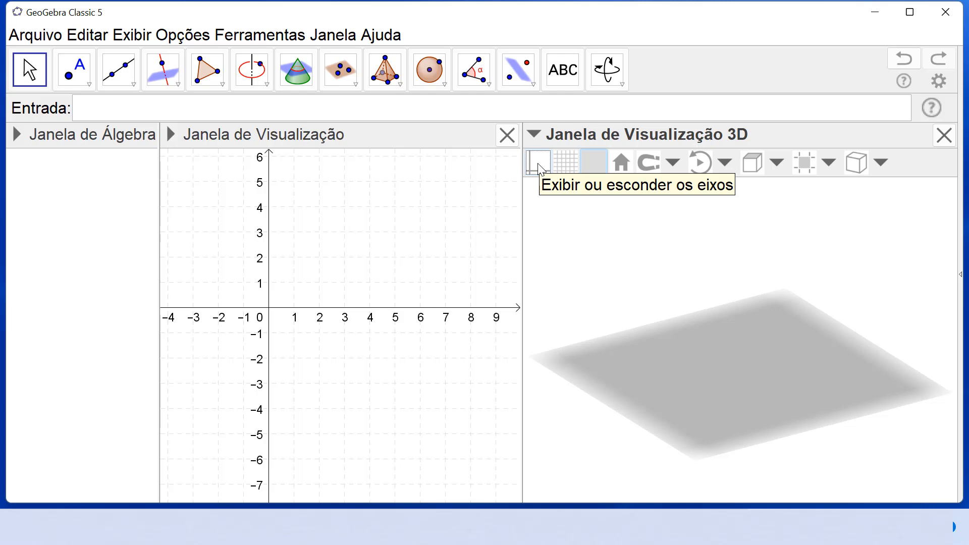
{"action": "left_click", "coordinate": [538, 168]}
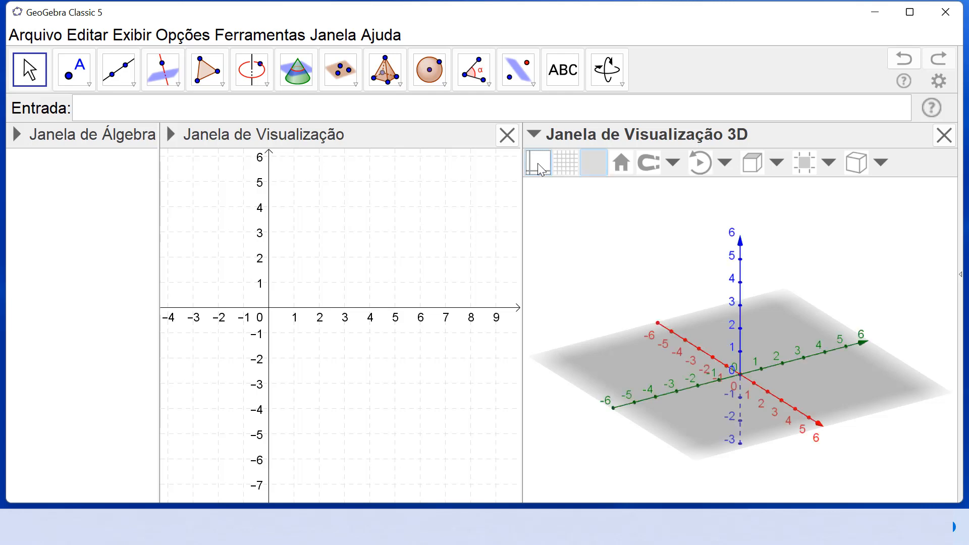
Step: Try the xy plane's visibility in the 3D view, leaving the plane hidden and the grid displayed
{"action": "left_click", "coordinate": [595, 168]}
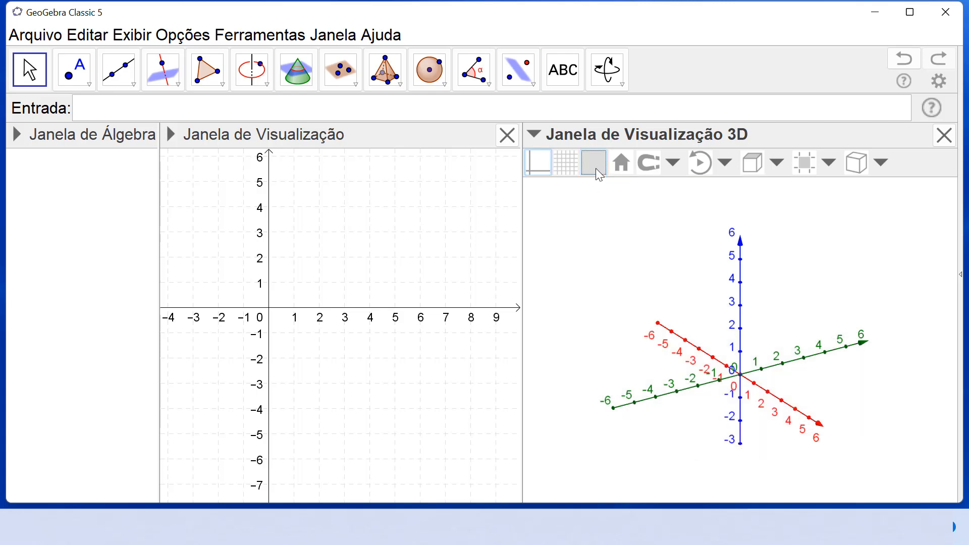
{"action": "left_click", "coordinate": [595, 167]}
{"action": "left_click", "coordinate": [595, 167]}
{"action": "left_click", "coordinate": [595, 166]}
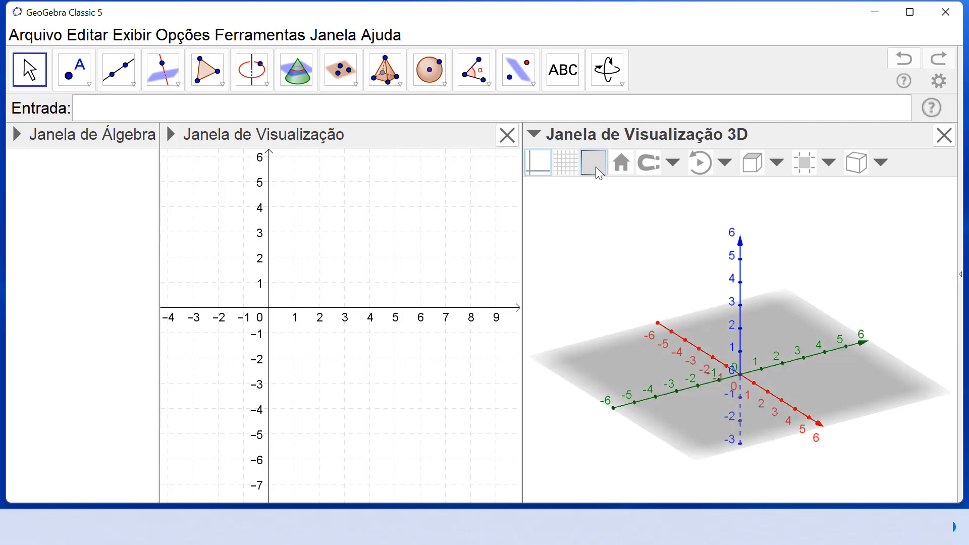
{"action": "left_click", "coordinate": [568, 165]}
{"action": "left_click", "coordinate": [594, 169]}
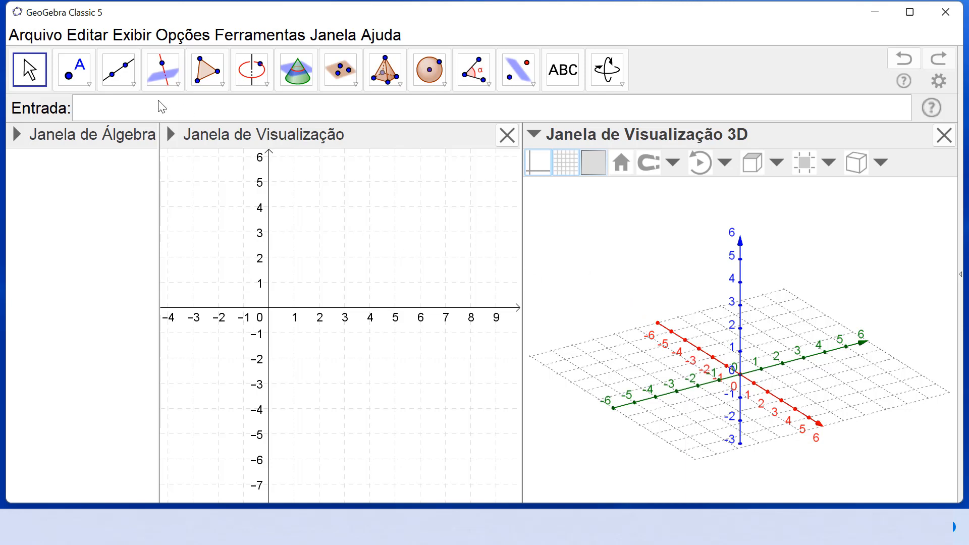
Step: Place a free point on the xy plane of the 3D view at (-3, -3, 0) and leave the Point tool
{"action": "left_click", "coordinate": [74, 69]}
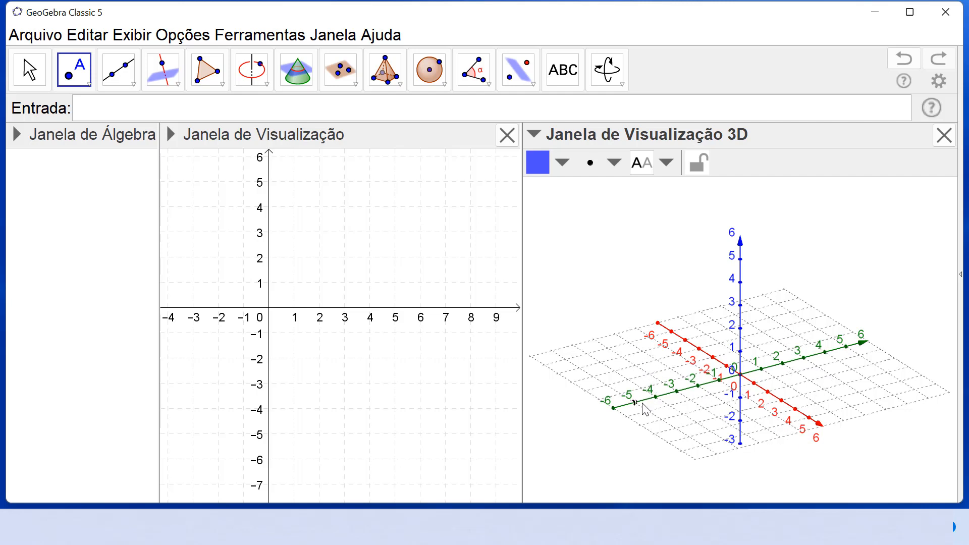
{"action": "left_click", "coordinate": [636, 365]}
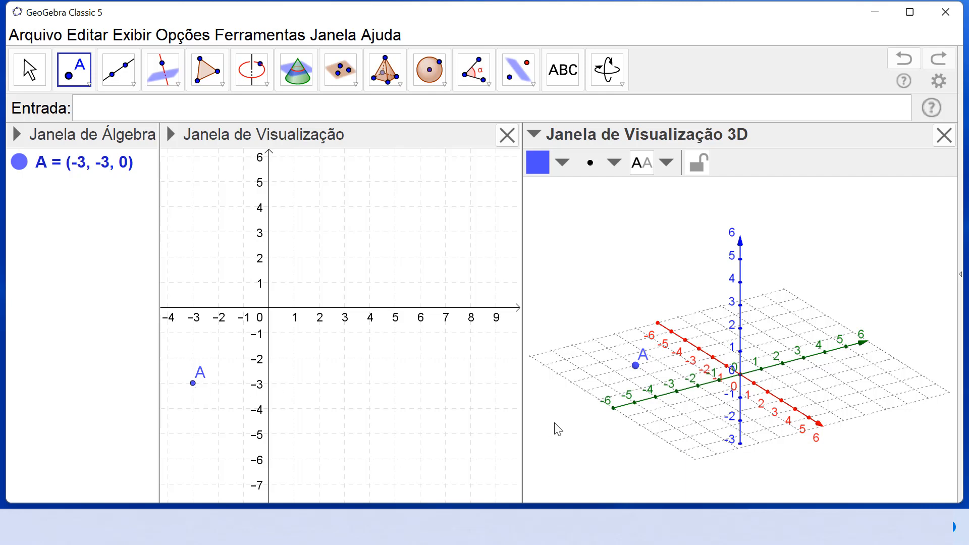
{"action": "key", "text": "Escape"}
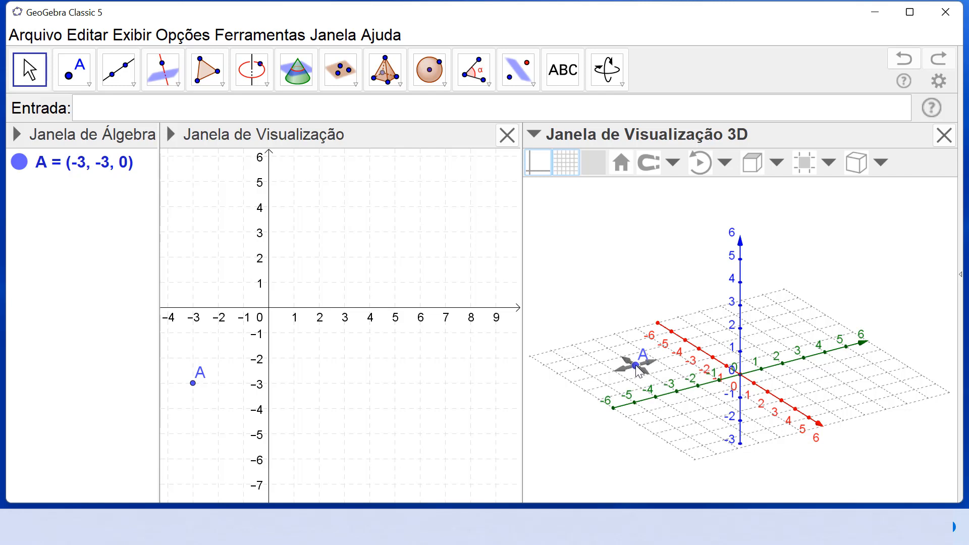
Step: Move point A within the xy plane to about (-0.68, -2.54, 0) and widen the algebra view to fit its full coordinates
{"action": "left_click_drag", "start_coordinate": [637, 370], "coordinate": [667, 374]}
{"action": "left_click_drag", "start_coordinate": [702, 347], "coordinate": [677, 383]}
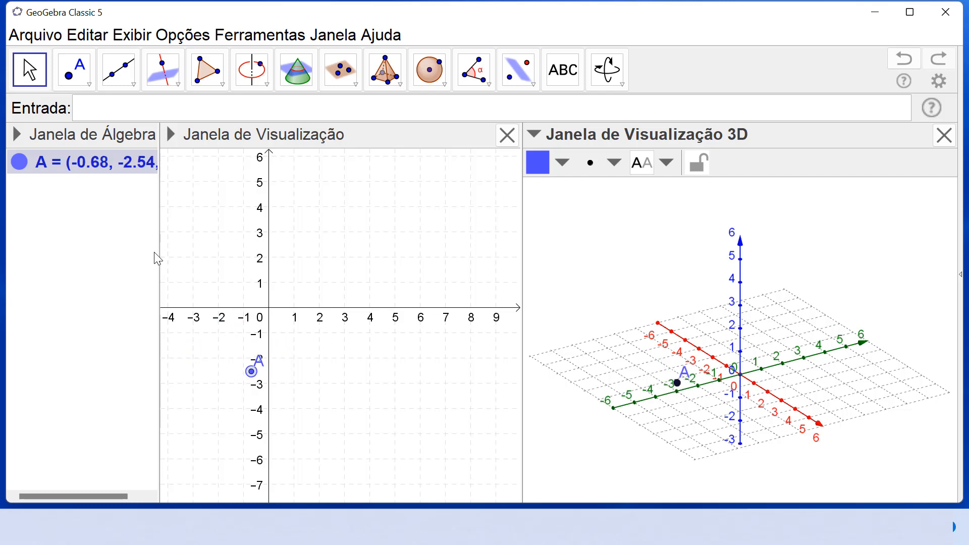
{"action": "left_click_drag", "start_coordinate": [158, 252], "coordinate": [207, 254]}
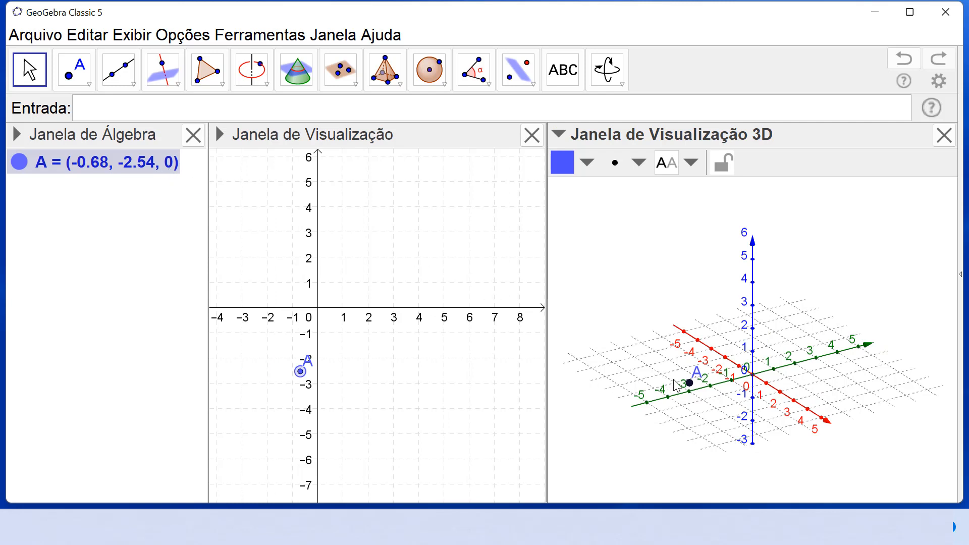
Step: Move point A within the xy plane to (2, 2, 0) and raise it along the z direction to (2, 2, 2)
{"action": "mouse_move", "coordinate": [694, 387]}
{"action": "left_mouse_down"}
{"action": "mouse_move", "coordinate": [722, 342]}
{"action": "mouse_move", "coordinate": [704, 331]}
{"action": "mouse_move", "coordinate": [708, 380]}
{"action": "mouse_move", "coordinate": [771, 369]}
{"action": "mouse_move", "coordinate": [777, 288]}
{"action": "mouse_move", "coordinate": [787, 353]}
{"action": "mouse_move", "coordinate": [776, 344]}
{"action": "mouse_move", "coordinate": [799, 335]}
{"action": "mouse_move", "coordinate": [772, 333]}
{"action": "mouse_move", "coordinate": [847, 357]}
{"action": "mouse_move", "coordinate": [818, 383]}
{"action": "mouse_move", "coordinate": [763, 329]}
{"action": "mouse_move", "coordinate": [691, 359]}
{"action": "mouse_move", "coordinate": [706, 398]}
{"action": "mouse_move", "coordinate": [718, 366]}
{"action": "mouse_move", "coordinate": [702, 374]}
{"action": "left_mouse_up"}
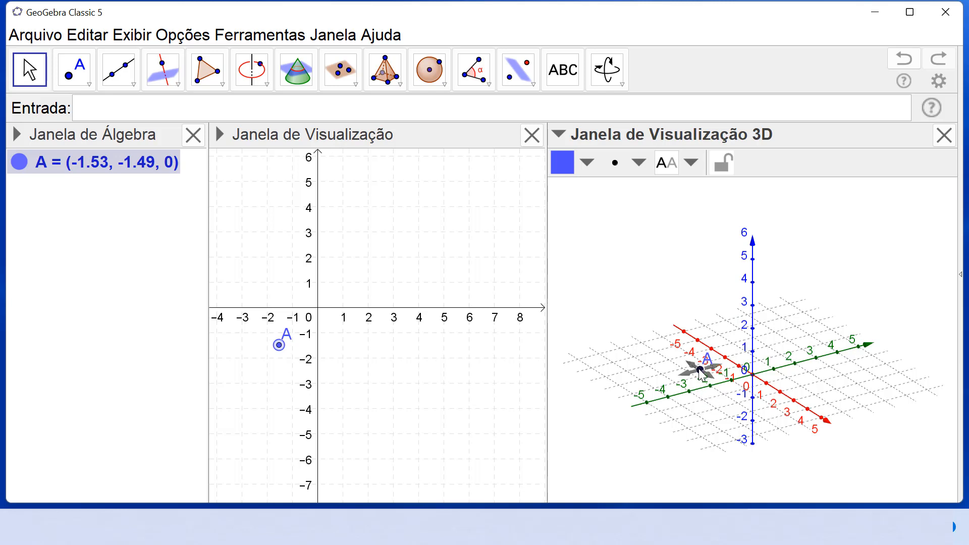
{"action": "left_click_drag", "start_coordinate": [700, 373], "coordinate": [825, 386]}
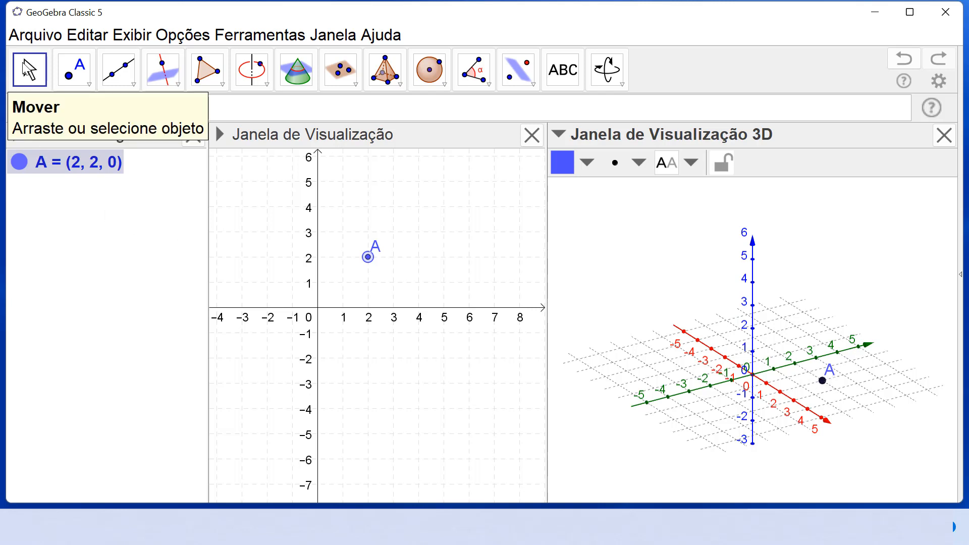
{"action": "left_click", "coordinate": [823, 382]}
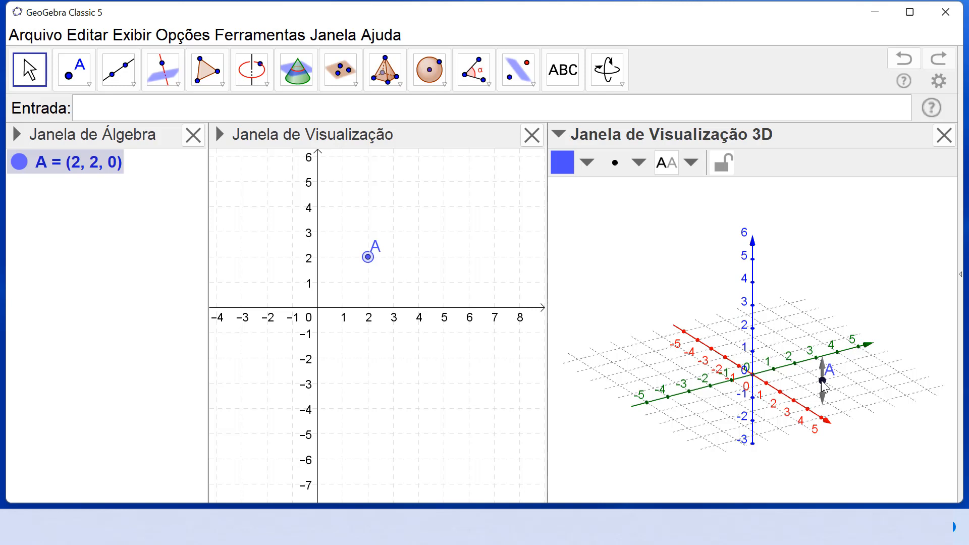
{"action": "left_click_drag", "start_coordinate": [822, 383], "coordinate": [823, 338]}
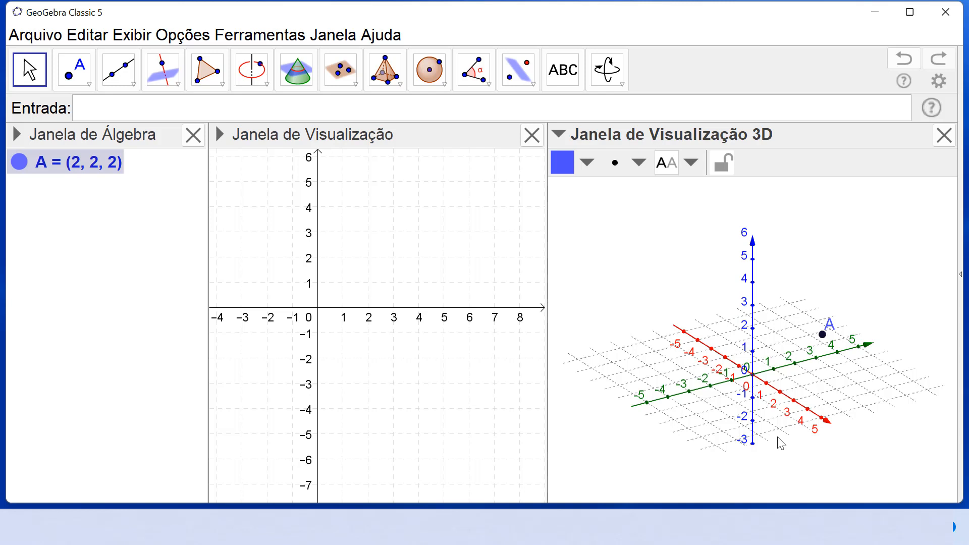
Step: Rotate the 3D view to examine point A from different angles and restore the default view
{"action": "left_click", "coordinate": [609, 71]}
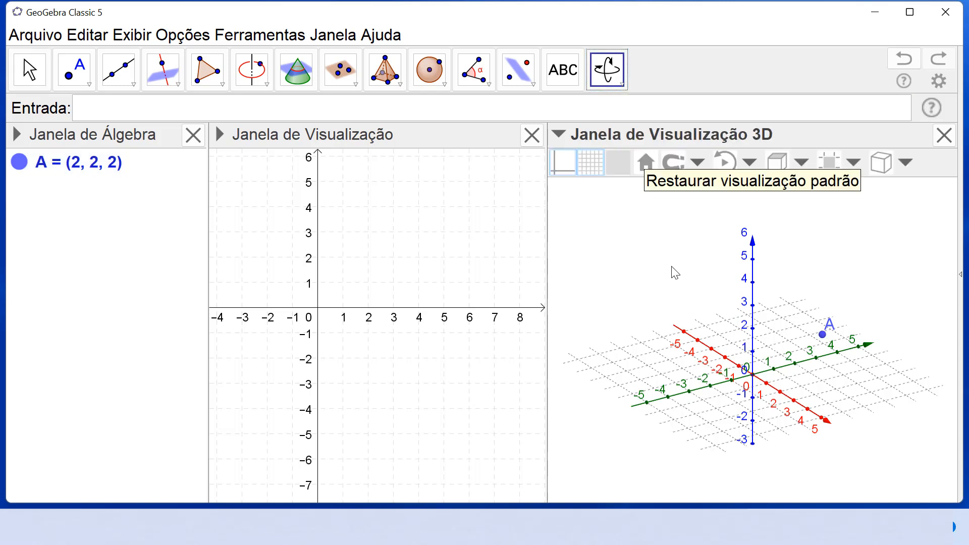
{"action": "left_click_drag", "start_coordinate": [675, 272], "coordinate": [651, 261]}
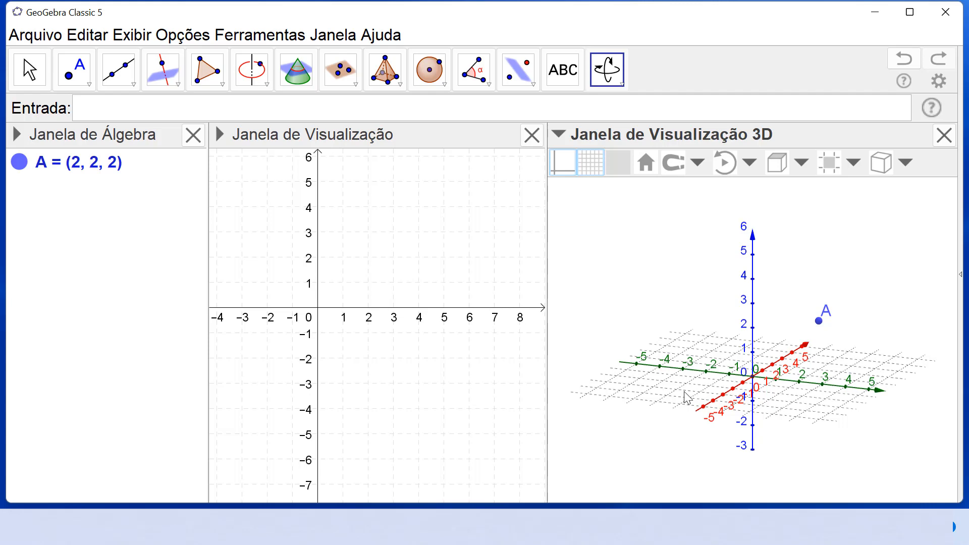
{"action": "mouse_move", "coordinate": [685, 396]}
{"action": "left_mouse_down"}
{"action": "mouse_move", "coordinate": [686, 383]}
{"action": "mouse_move", "coordinate": [672, 391]}
{"action": "mouse_move", "coordinate": [686, 391]}
{"action": "mouse_move", "coordinate": [676, 383]}
{"action": "left_mouse_up"}
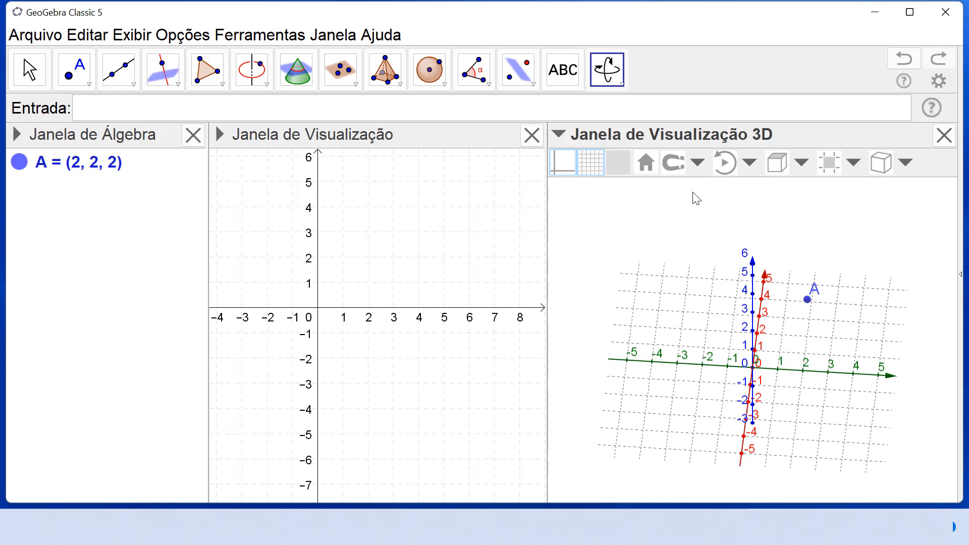
{"action": "left_click", "coordinate": [644, 163]}
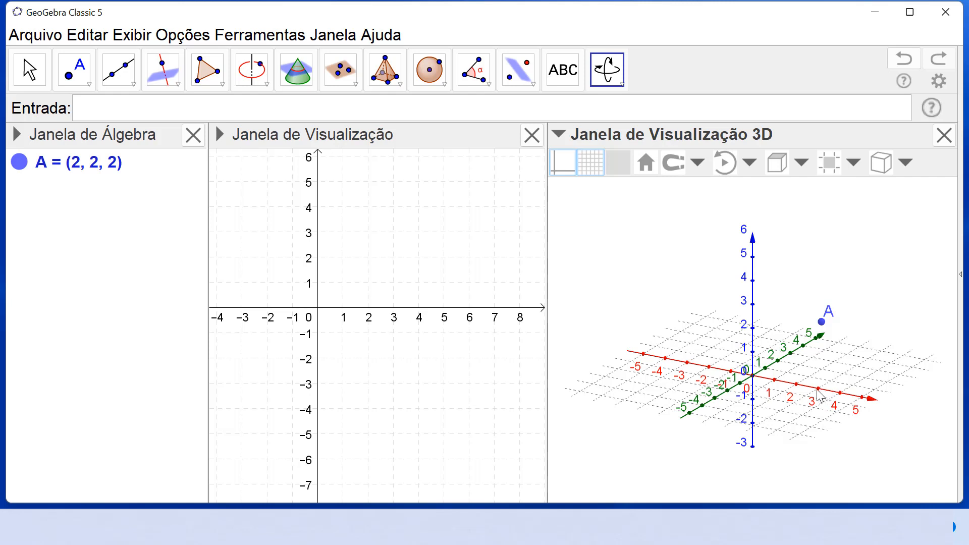
Step: Place one point on each axis of the 3D view: (2, 0, 0), (0, 4, 0) and (0, 0, 4)
{"action": "left_click", "coordinate": [73, 69]}
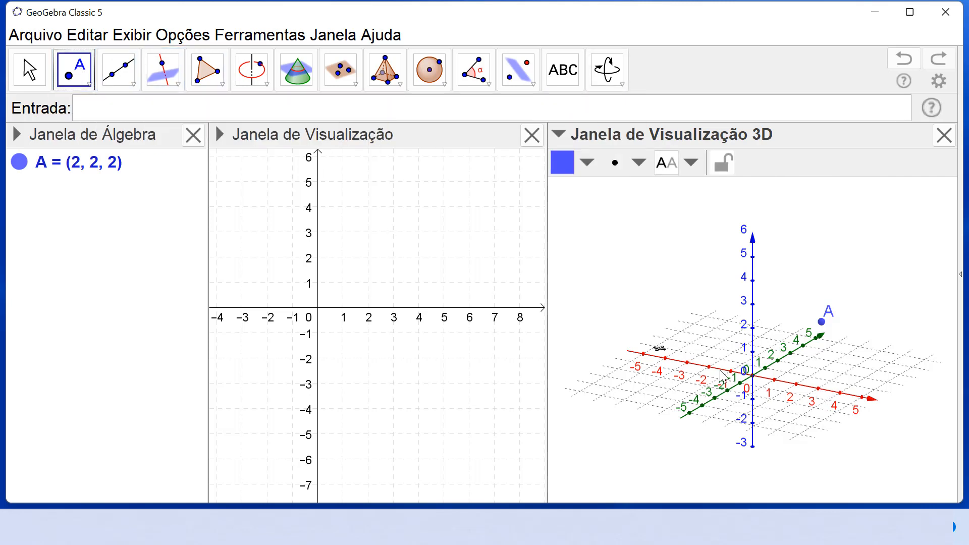
{"action": "left_click", "coordinate": [796, 385]}
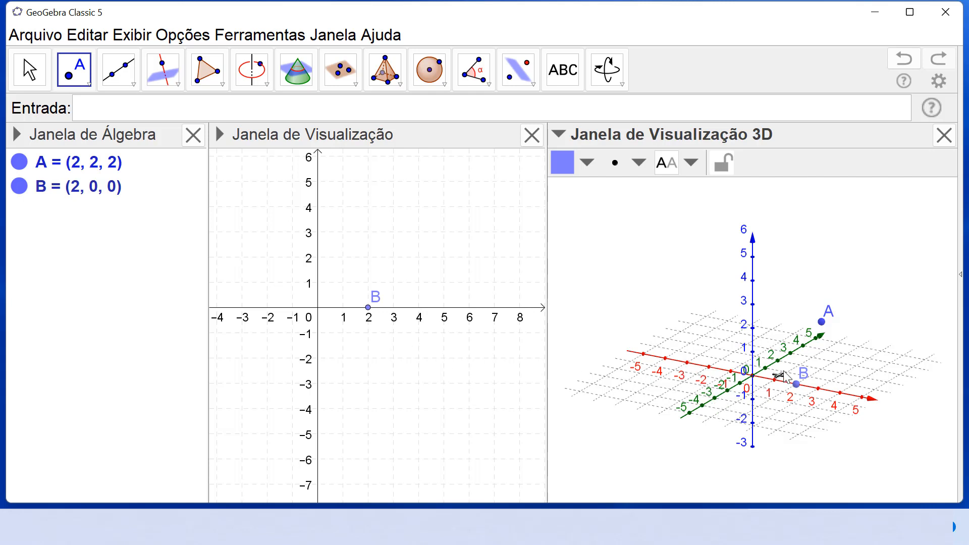
{"action": "left_click", "coordinate": [803, 346]}
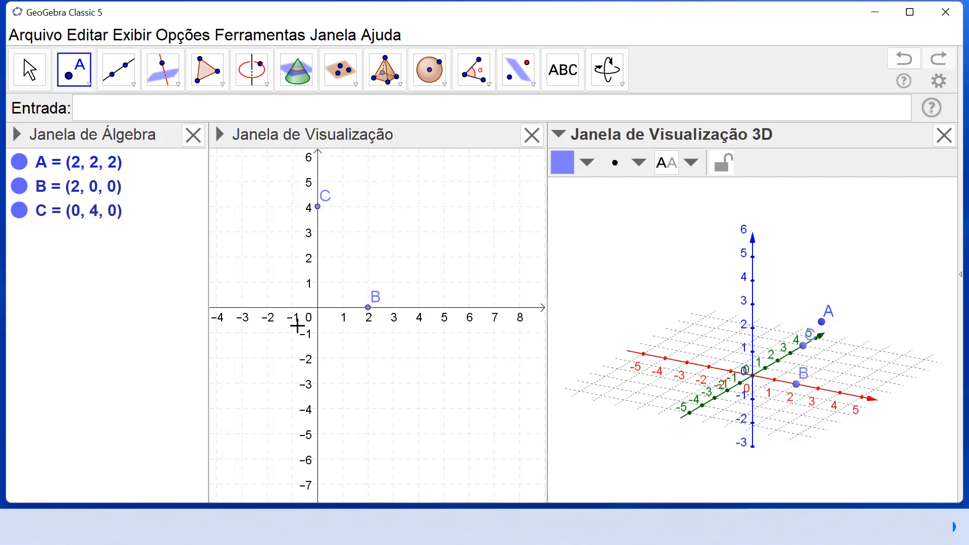
{"action": "left_click", "coordinate": [753, 281]}
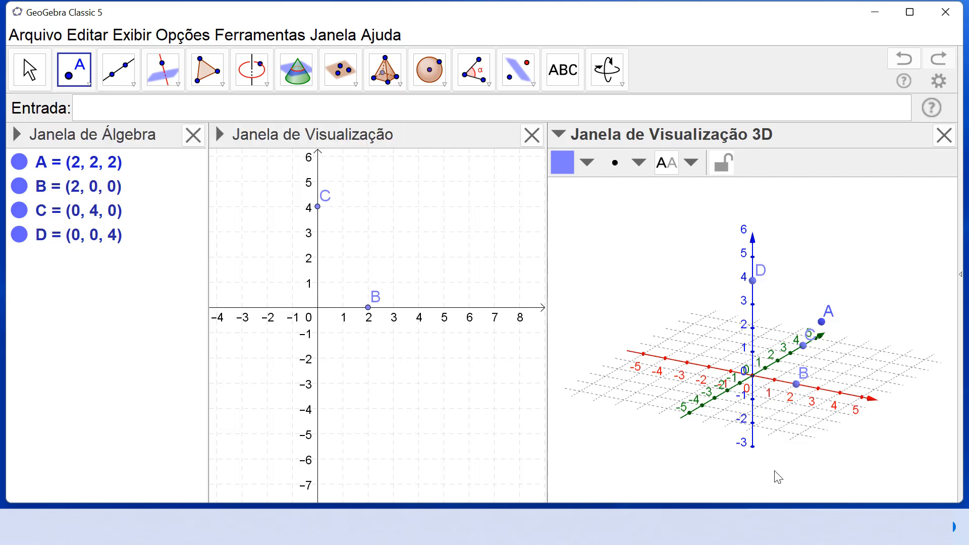
Step: Create point P at (1, 2, 3) by entering P=(1,2,3) as a definition
{"action": "left_click", "coordinate": [162, 107]}
{"action": "type", "text": "P"}
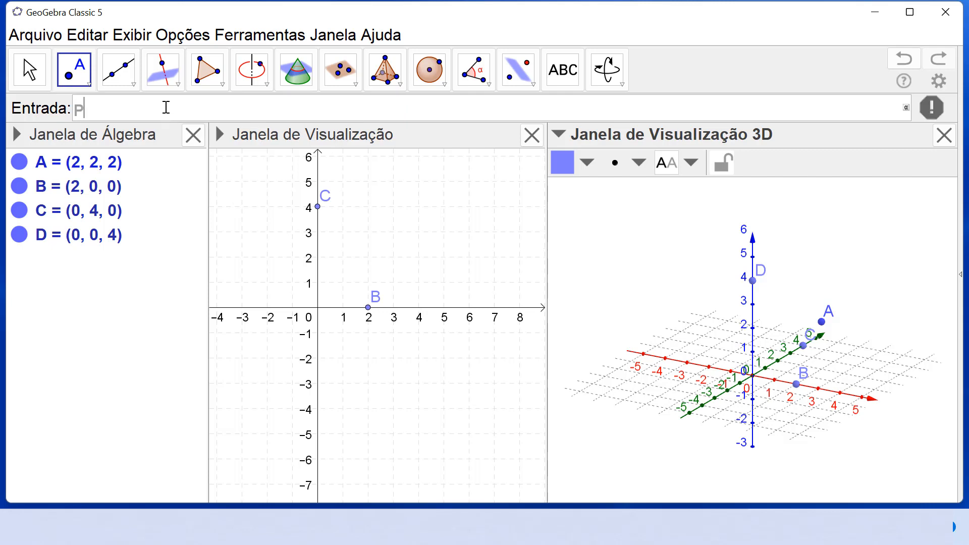
{"action": "type", "text": "=(1,2,3"}
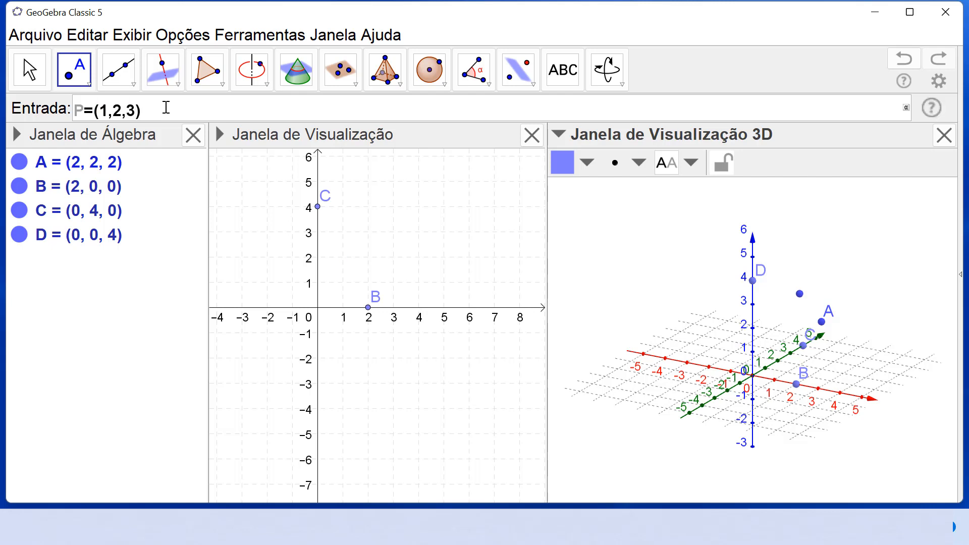
{"action": "key", "text": "Return"}
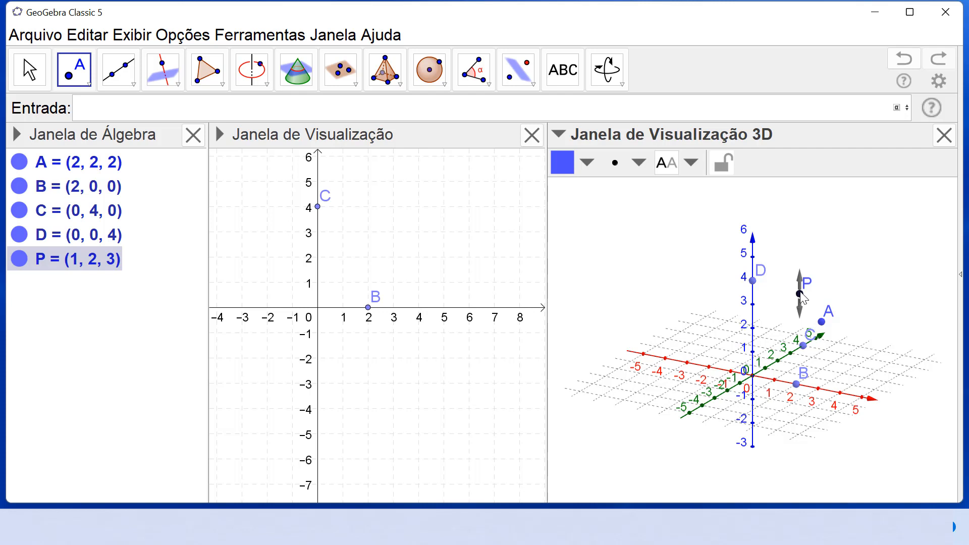
Step: Move point P parallel to the xy plane to about (-1.25, -2.31) and lower it along the z direction to -3
{"action": "key", "text": "Escape"}
{"action": "left_click_drag", "start_coordinate": [802, 301], "coordinate": [712, 308]}
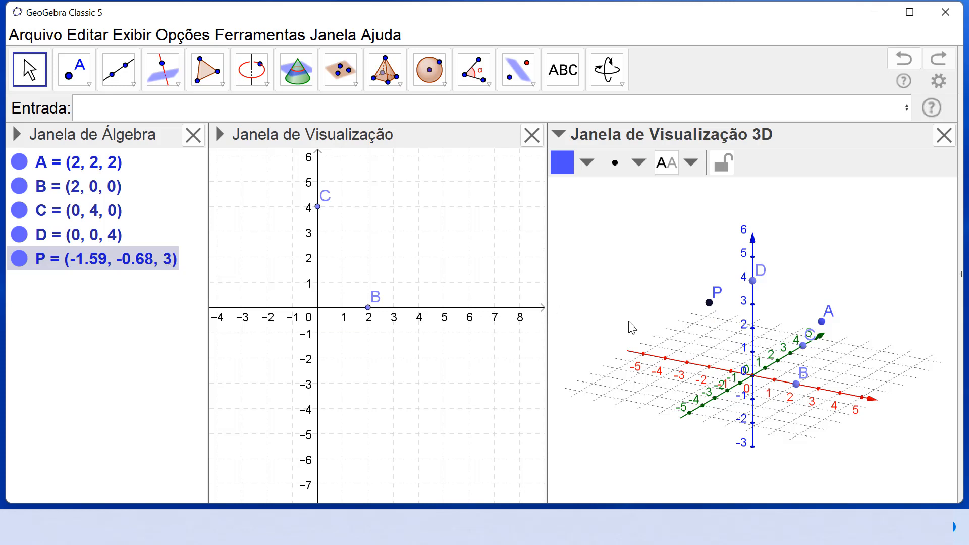
{"action": "left_click_drag", "start_coordinate": [708, 304], "coordinate": [778, 356]}
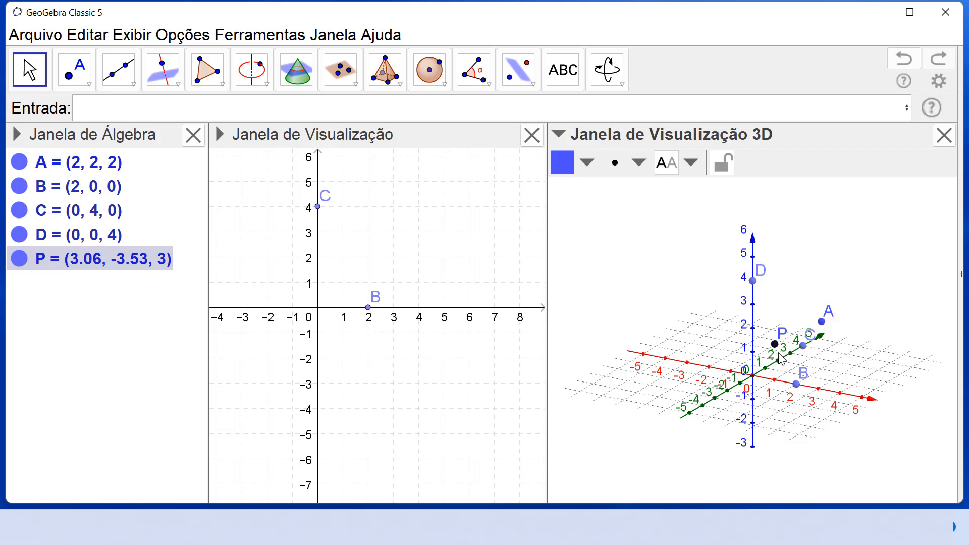
{"action": "left_click_drag", "start_coordinate": [779, 347], "coordinate": [698, 324]}
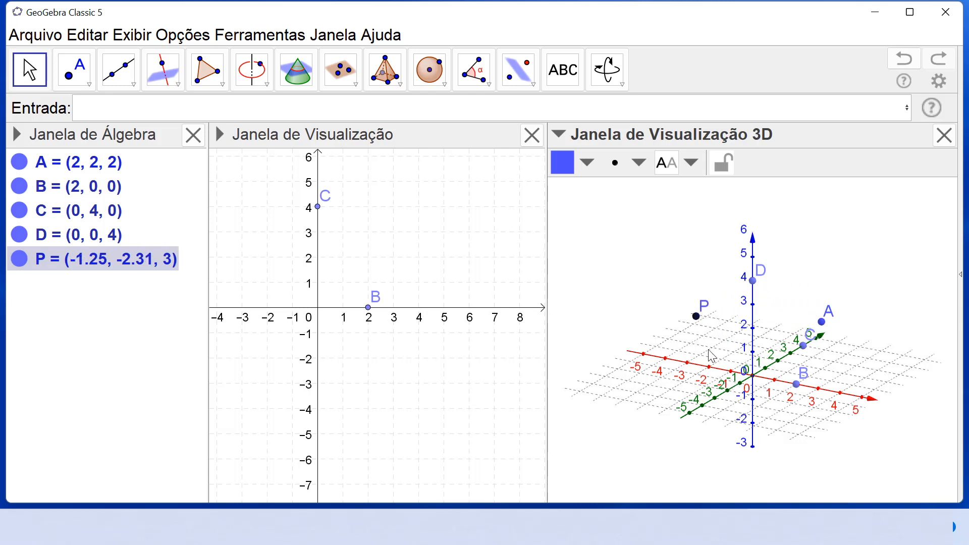
{"action": "left_click", "coordinate": [697, 318]}
{"action": "left_click_drag", "start_coordinate": [699, 321], "coordinate": [703, 479]}
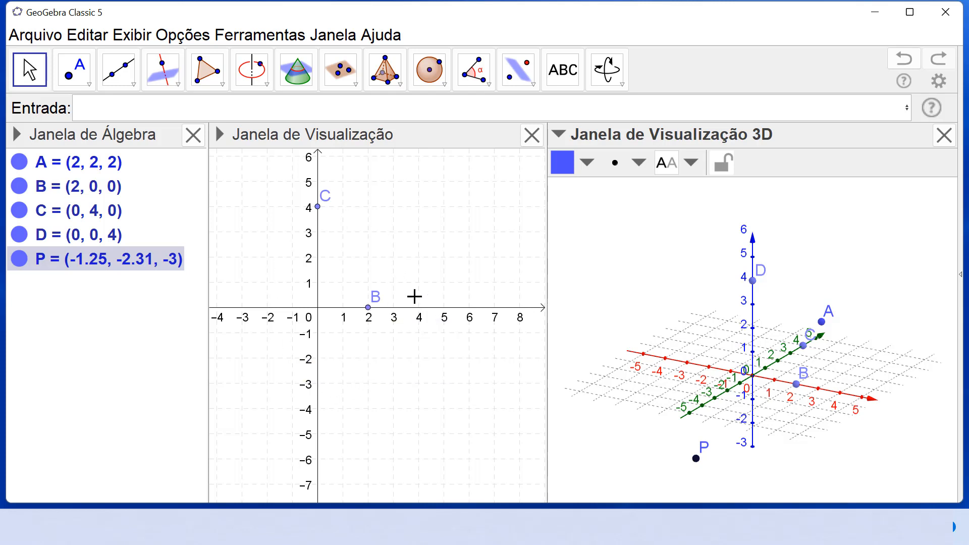
Step: Hide point B from the 2D graphics view through its advanced location properties, keeping it in the 3D view
{"action": "right_click", "coordinate": [796, 386]}
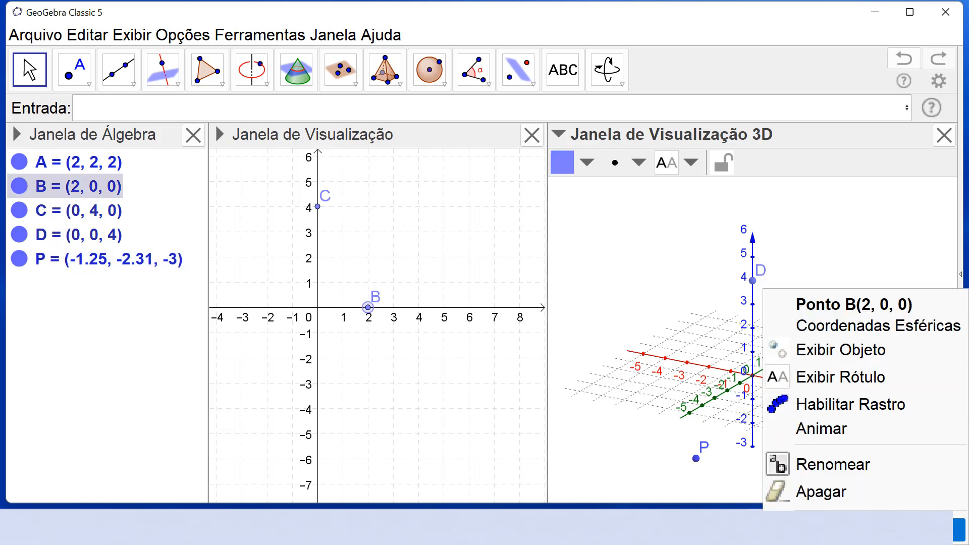
{"action": "left_click", "coordinate": [958, 530]}
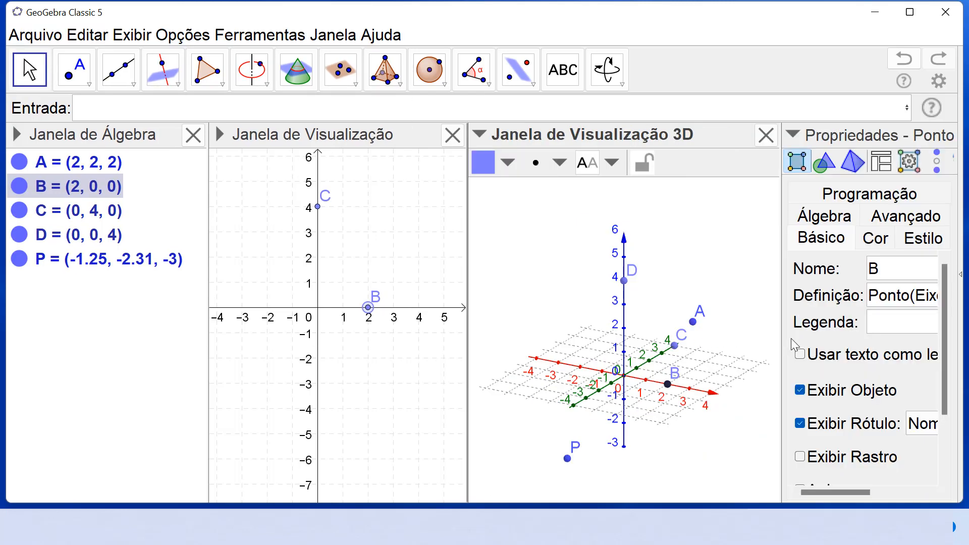
{"action": "left_click", "coordinate": [901, 217]}
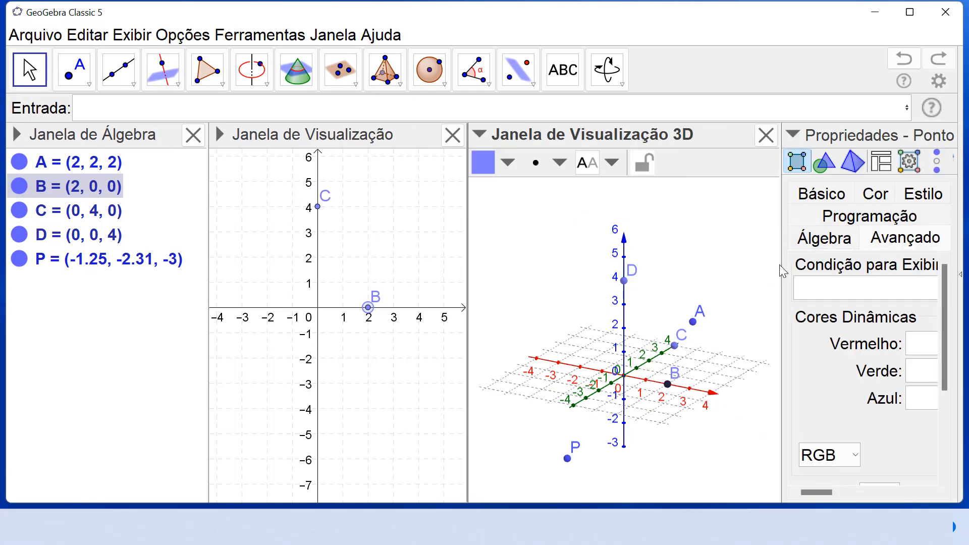
{"action": "left_click_drag", "start_coordinate": [777, 262], "coordinate": [527, 262]}
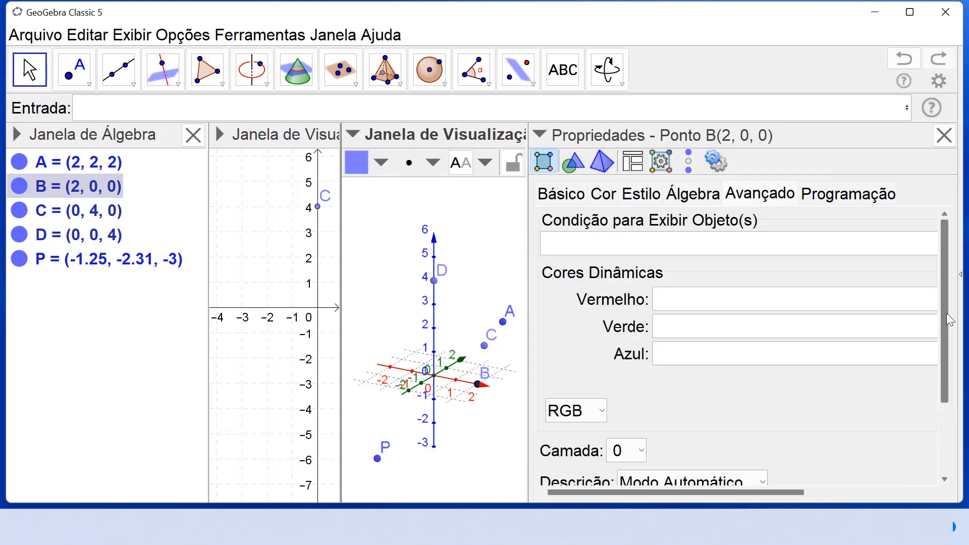
{"action": "left_click_drag", "start_coordinate": [942, 306], "coordinate": [939, 387]}
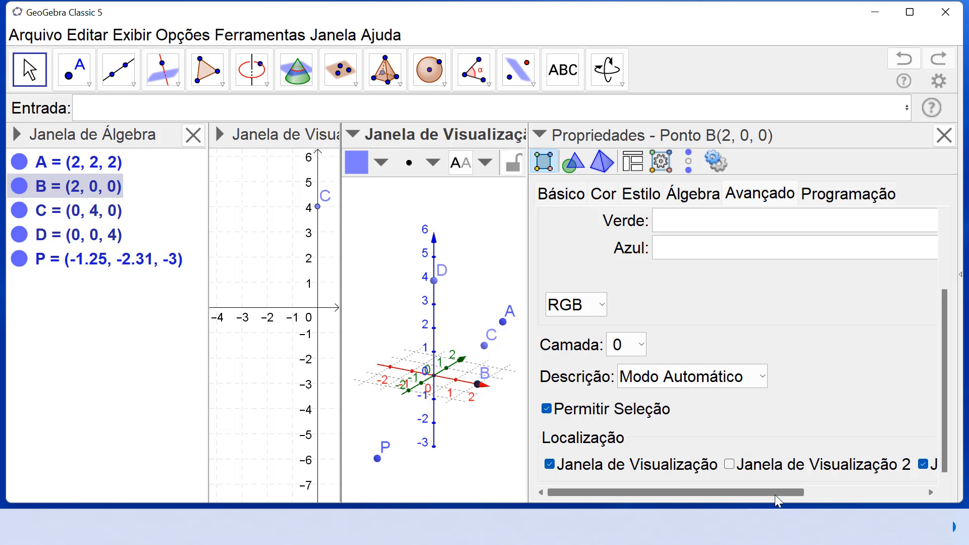
{"action": "left_click_drag", "start_coordinate": [775, 495], "coordinate": [733, 508]}
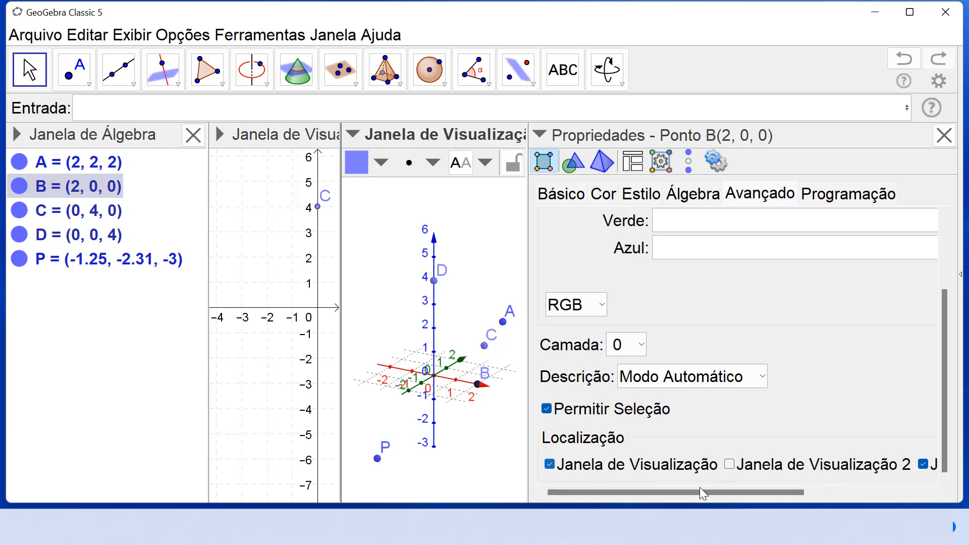
{"action": "left_click_drag", "start_coordinate": [697, 493], "coordinate": [651, 505]}
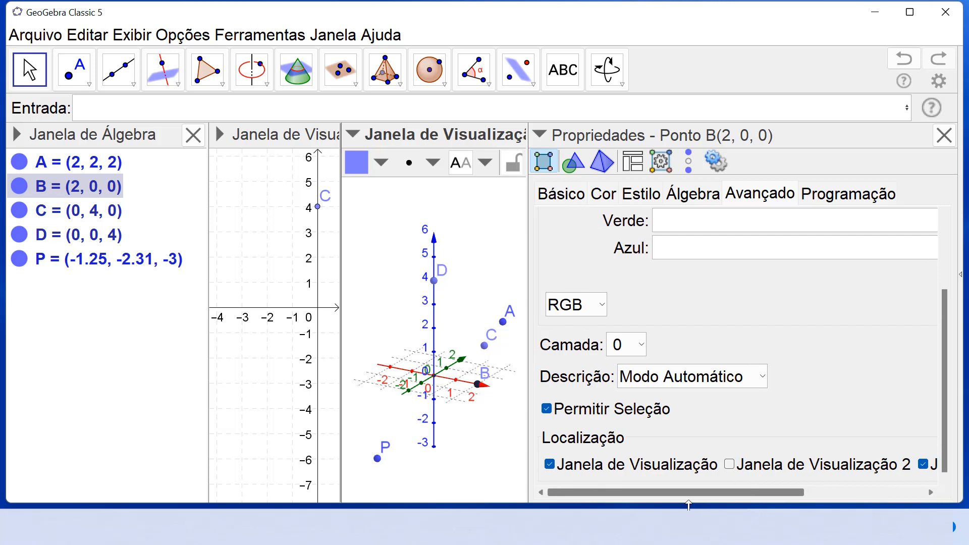
{"action": "left_click", "coordinate": [555, 467]}
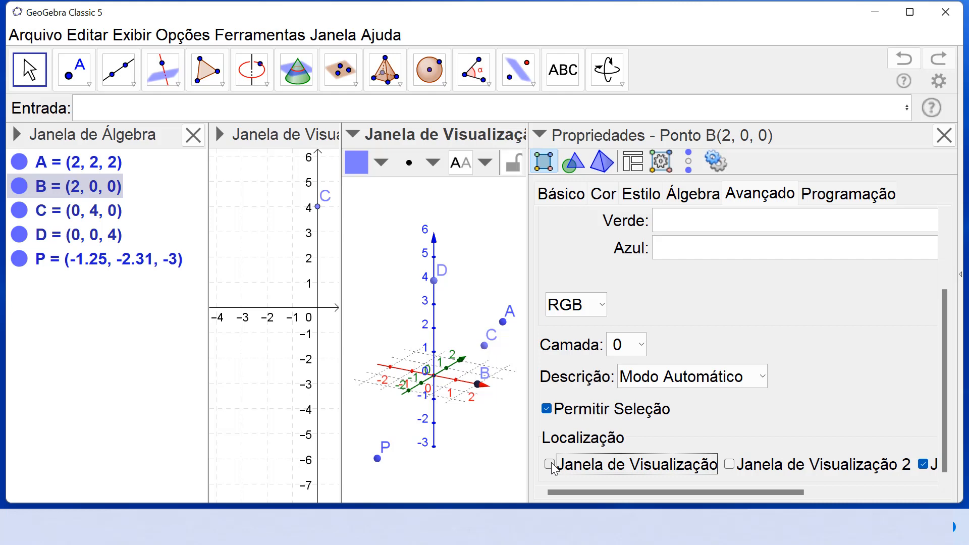
{"action": "left_click", "coordinate": [944, 135]}
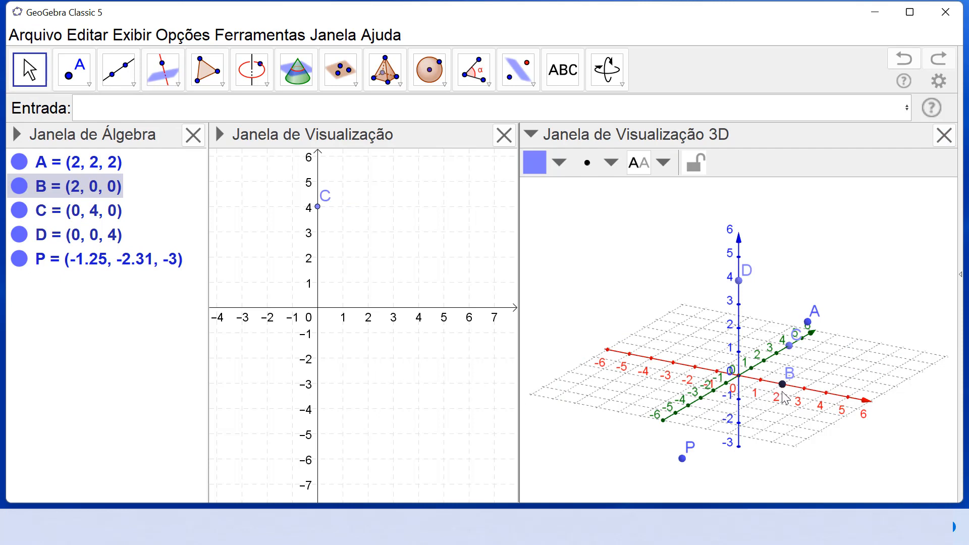
Step: Hide point C from the 3D graphics view through its advanced location properties, keeping it in the 2D view
{"action": "mouse_move", "coordinate": [772, 408]}
{"action": "left_mouse_down"}
{"action": "mouse_move", "coordinate": [762, 418]}
{"action": "mouse_move", "coordinate": [780, 412]}
{"action": "mouse_move", "coordinate": [771, 407]}
{"action": "mouse_move", "coordinate": [782, 413]}
{"action": "left_mouse_up"}
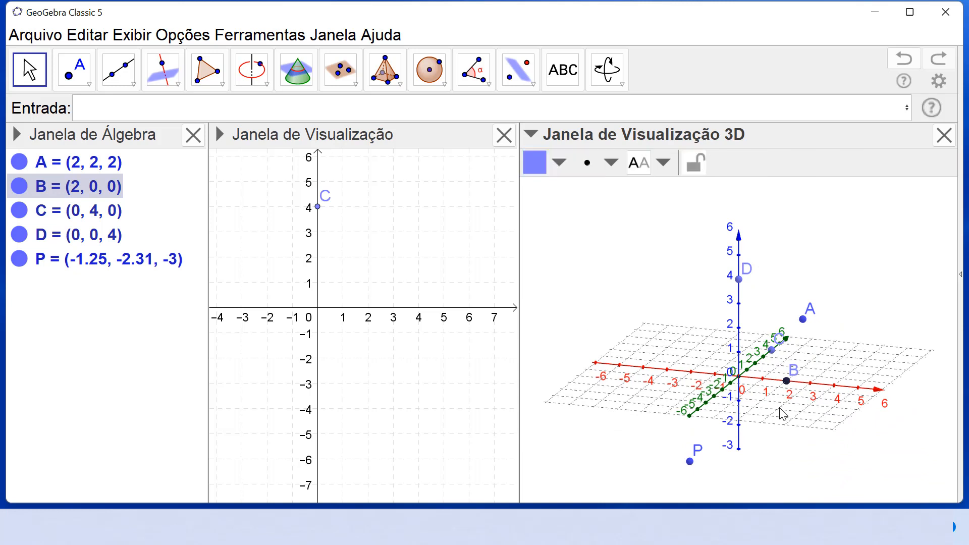
{"action": "right_click", "coordinate": [317, 209]}
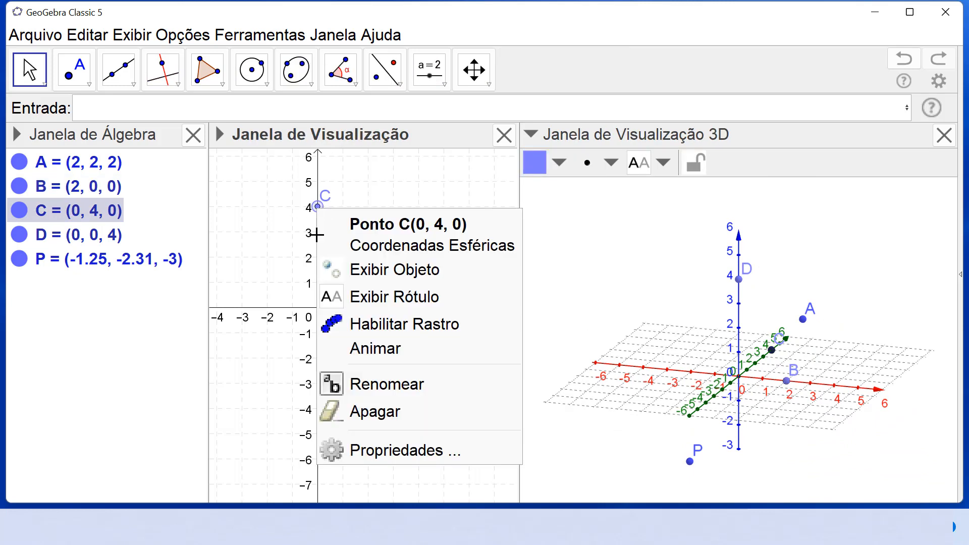
{"action": "left_click", "coordinate": [361, 449]}
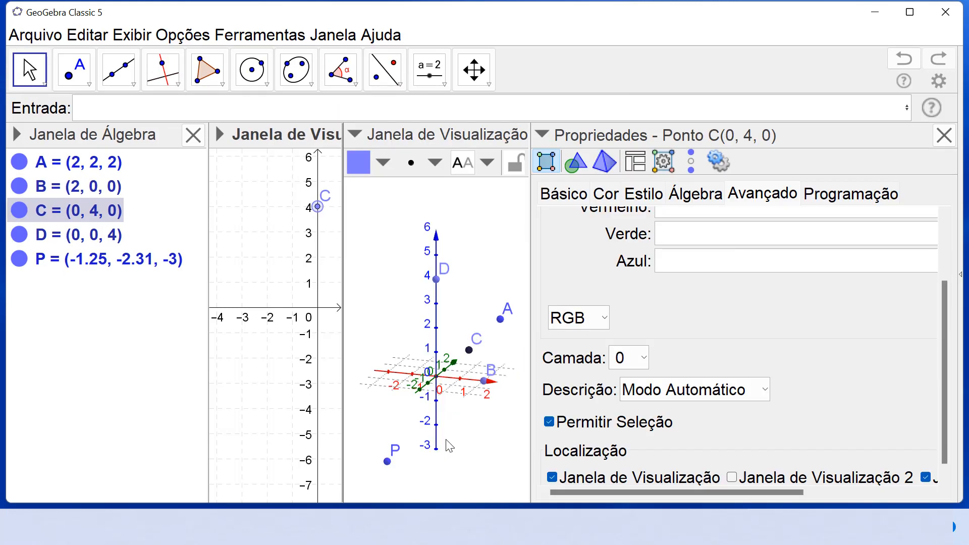
{"action": "left_click_drag", "start_coordinate": [943, 370], "coordinate": [940, 394]}
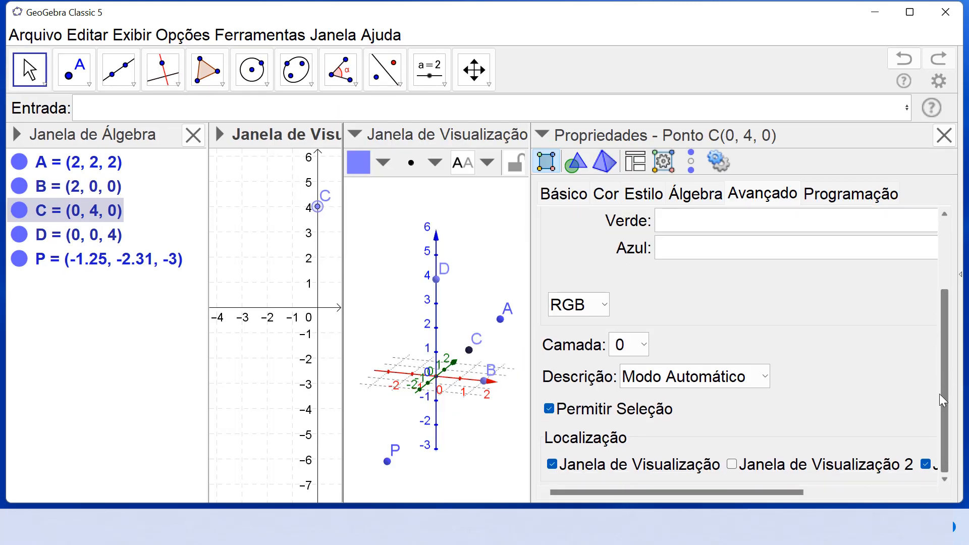
{"action": "left_click_drag", "start_coordinate": [751, 491], "coordinate": [876, 481]}
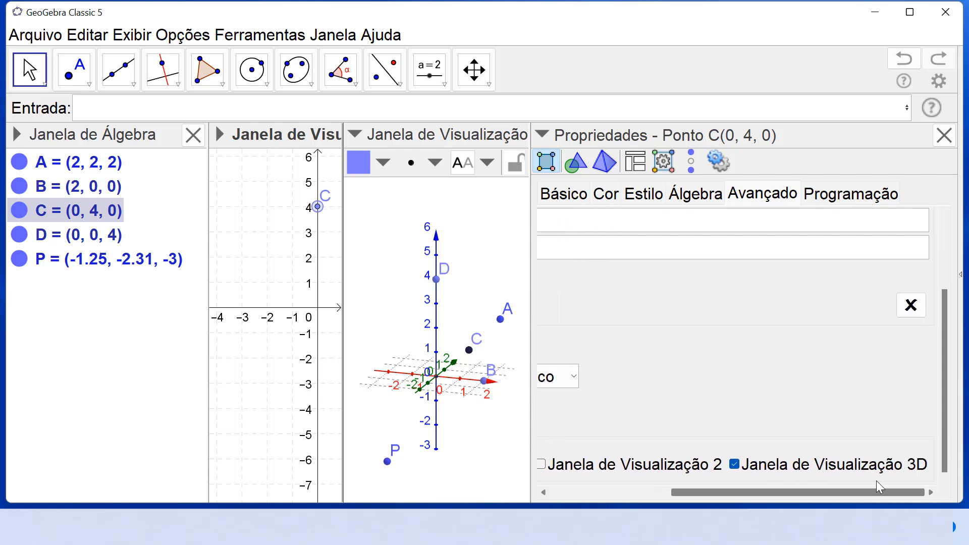
{"action": "left_click", "coordinate": [734, 465]}
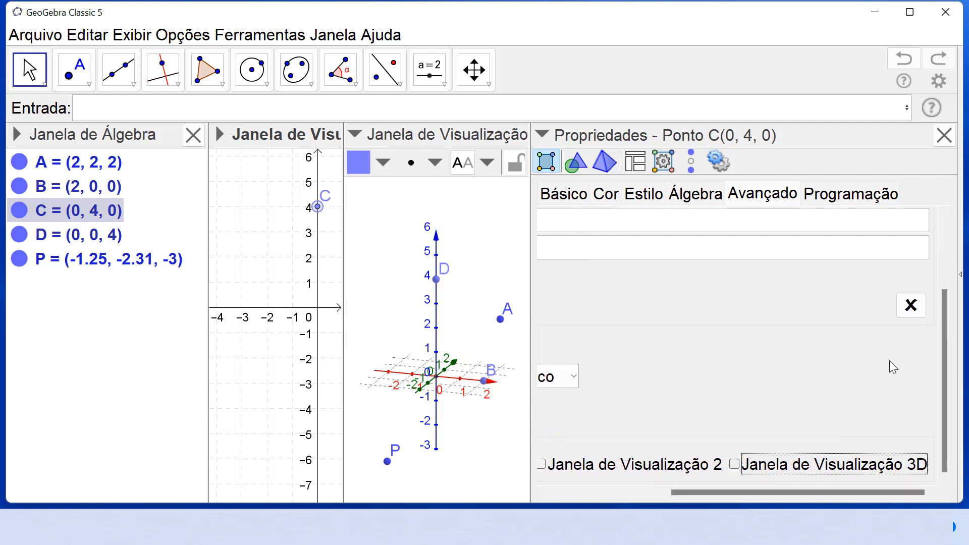
{"action": "left_click", "coordinate": [944, 135]}
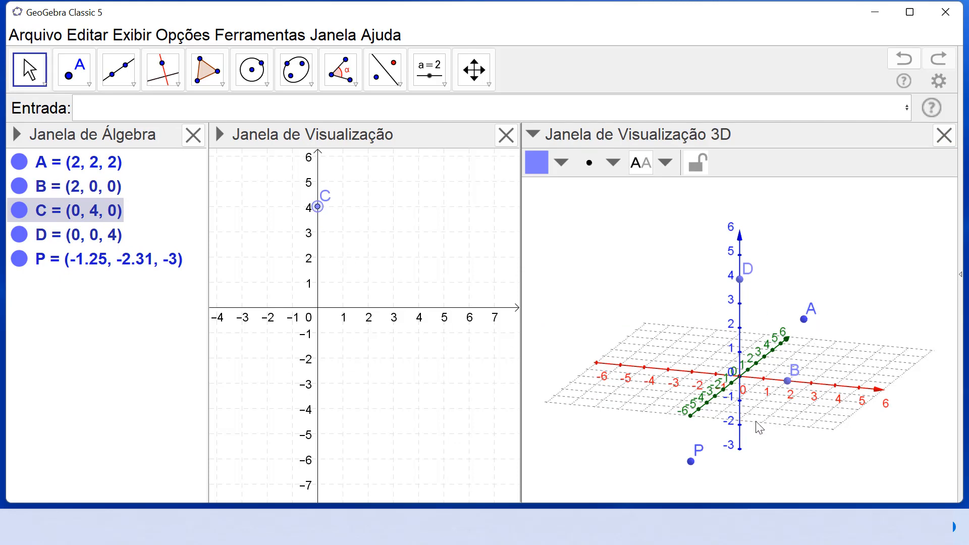
Step: Create point Q with two coordinates by entering Q=(2,2) as a definition
{"action": "mouse_move", "coordinate": [844, 456]}
{"action": "left_mouse_down"}
{"action": "mouse_move", "coordinate": [824, 465]}
{"action": "mouse_move", "coordinate": [800, 454]}
{"action": "mouse_move", "coordinate": [852, 455]}
{"action": "mouse_move", "coordinate": [858, 465]}
{"action": "mouse_move", "coordinate": [846, 456]}
{"action": "left_mouse_up"}
{"action": "left_click", "coordinate": [221, 110]}
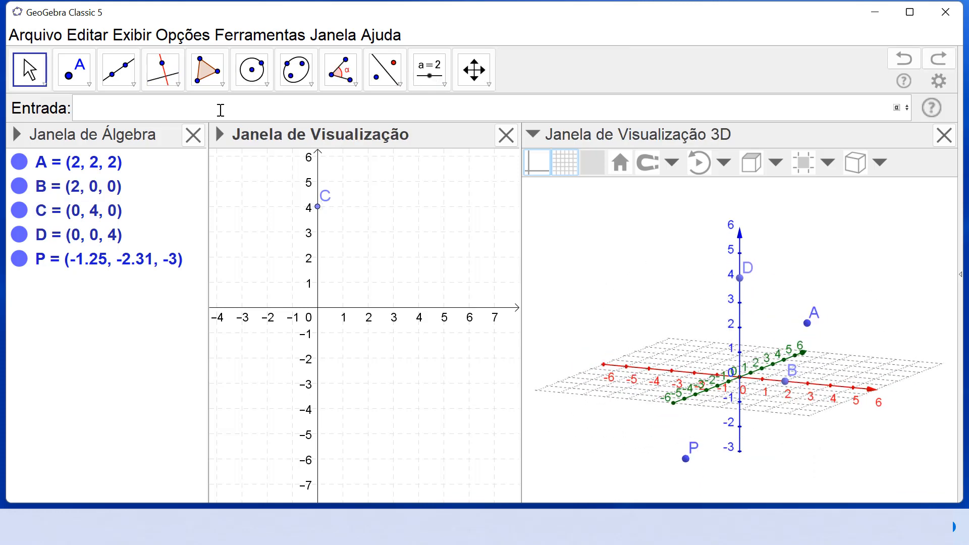
{"action": "type", "text": "Q"}
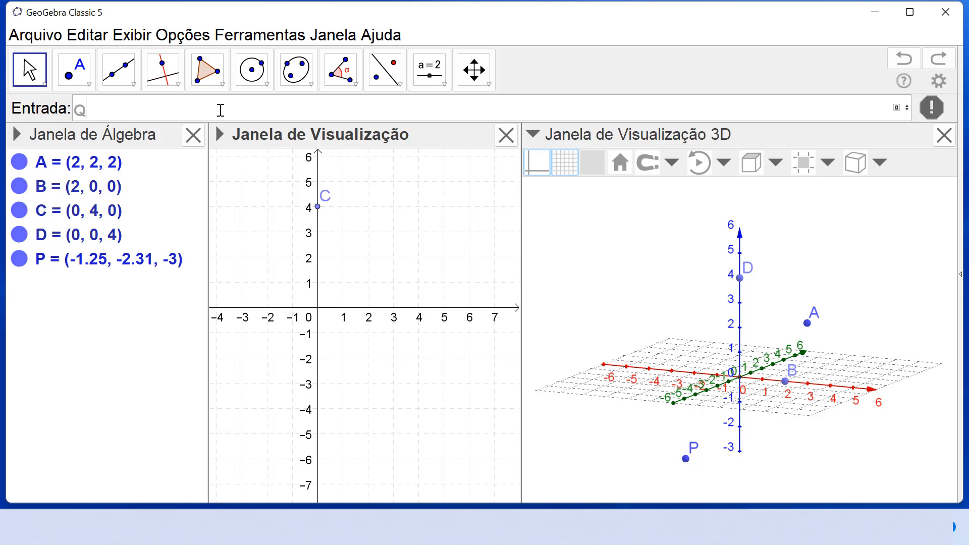
{"action": "type", "text": "=(2"}
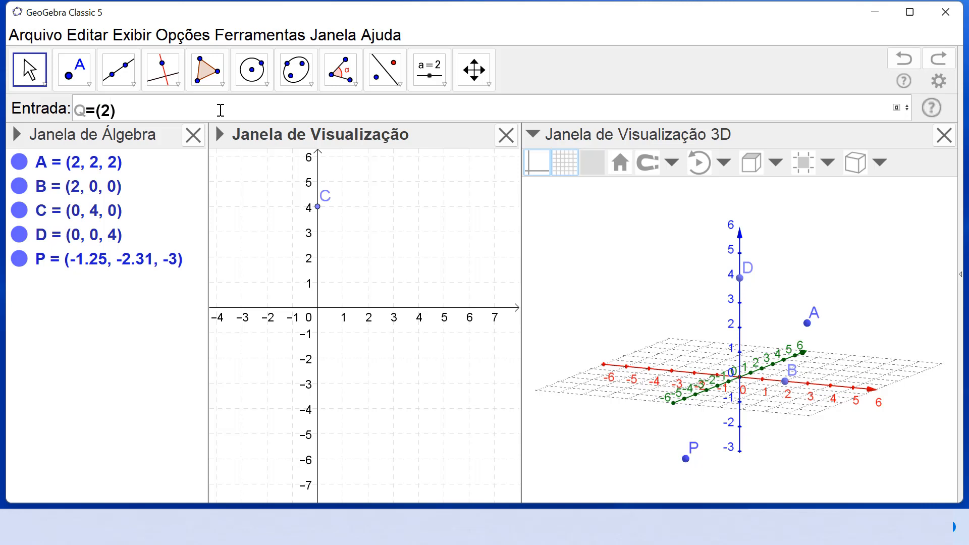
{"action": "type", "text": ",2"}
{"action": "key", "text": "Return"}
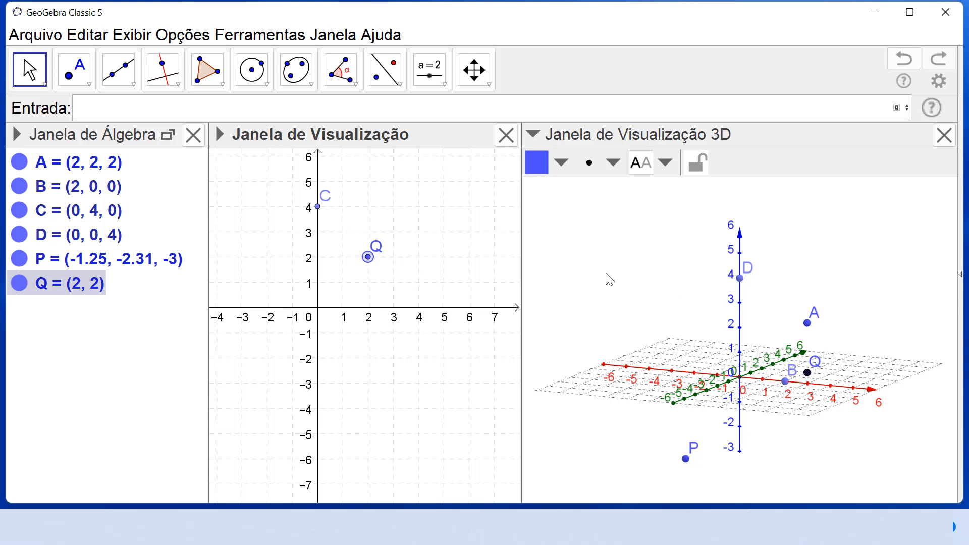
Step: Move point Q within the xy plane of the 3D view to about (3.07, 1.87)
{"action": "left_click", "coordinate": [593, 260]}
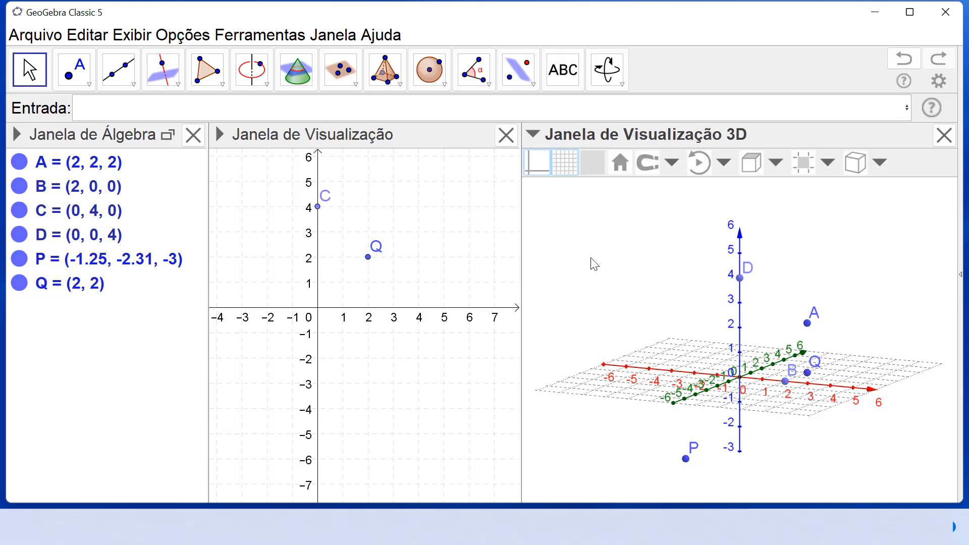
{"action": "left_click", "coordinate": [604, 70]}
{"action": "left_click_drag", "start_coordinate": [623, 217], "coordinate": [584, 221]}
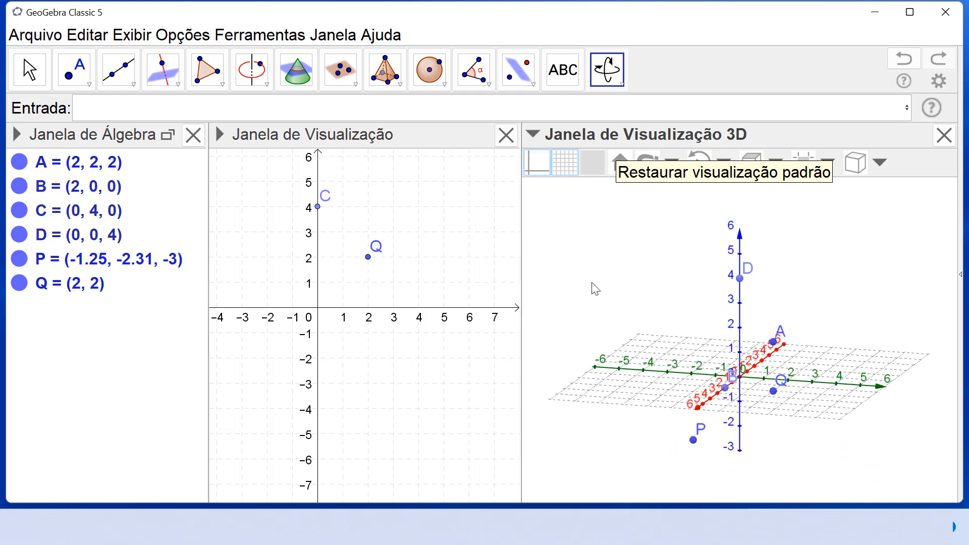
{"action": "left_click_drag", "start_coordinate": [596, 289], "coordinate": [626, 290]}
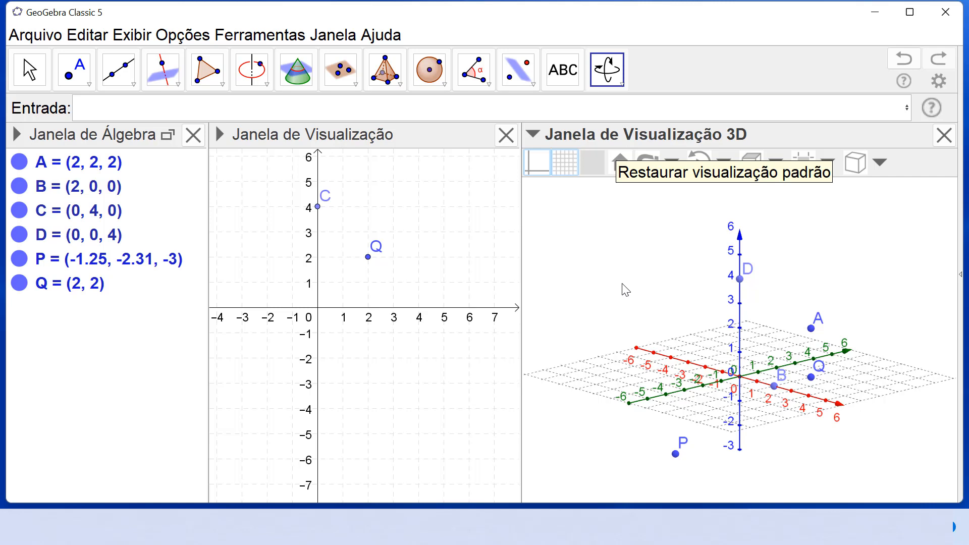
{"action": "key", "text": "Escape"}
{"action": "mouse_move", "coordinate": [811, 380]}
{"action": "left_mouse_down"}
{"action": "mouse_move", "coordinate": [851, 379]}
{"action": "mouse_move", "coordinate": [822, 352]}
{"action": "mouse_move", "coordinate": [821, 388]}
{"action": "mouse_move", "coordinate": [781, 407]}
{"action": "mouse_move", "coordinate": [818, 395]}
{"action": "mouse_move", "coordinate": [791, 354]}
{"action": "mouse_move", "coordinate": [827, 383]}
{"action": "left_mouse_up"}
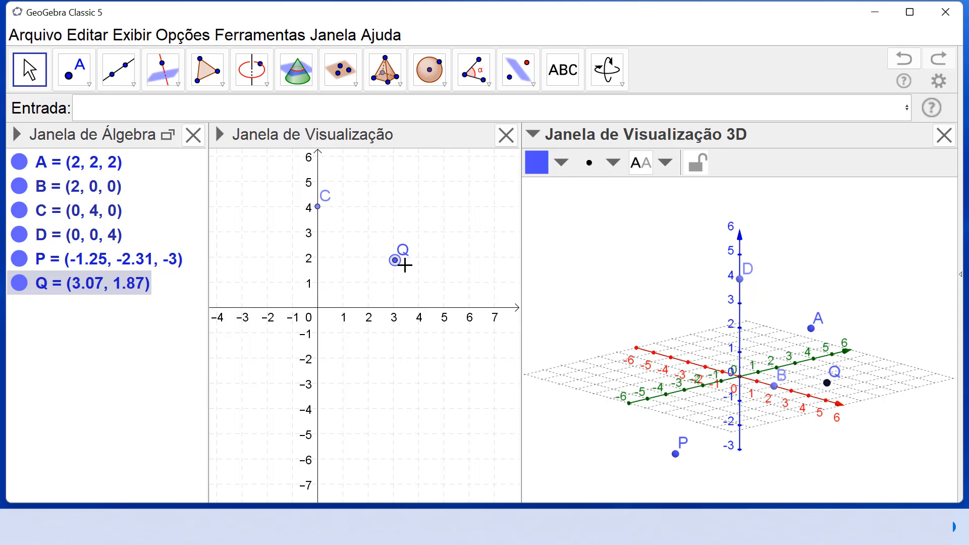
Step: Raise point Q along the z direction to about 4.37 and lower it back to z = 0
{"action": "left_click", "coordinate": [827, 384]}
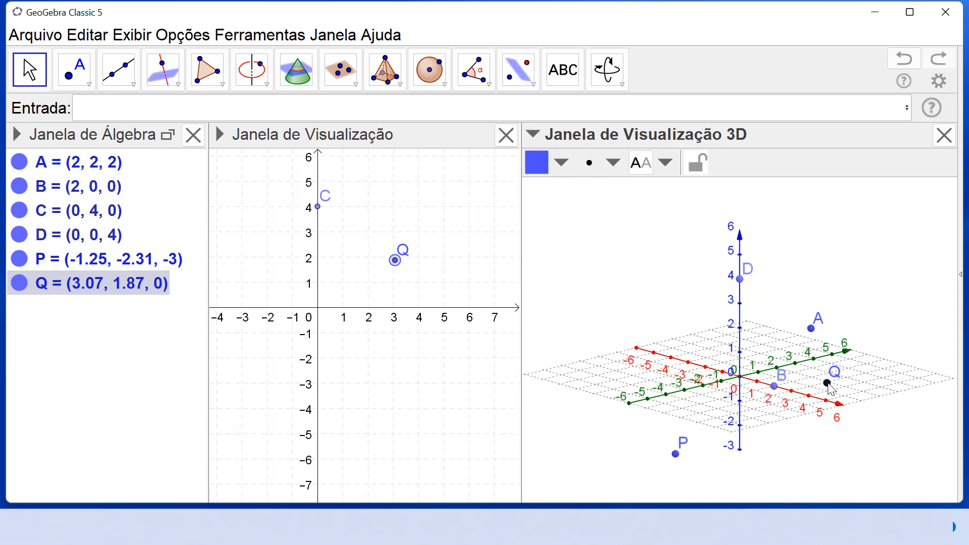
{"action": "left_click_drag", "start_coordinate": [831, 389], "coordinate": [831, 266]}
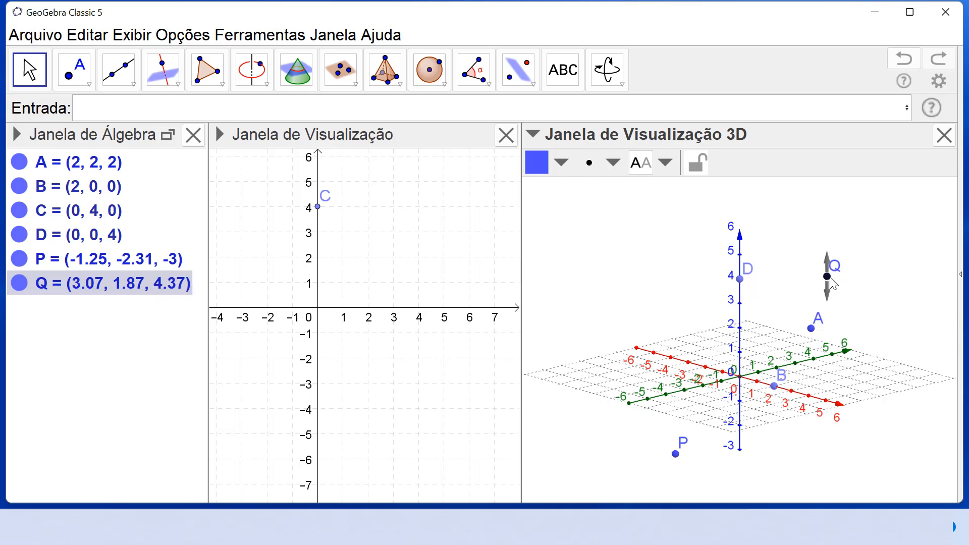
{"action": "left_click_drag", "start_coordinate": [831, 279], "coordinate": [826, 385]}
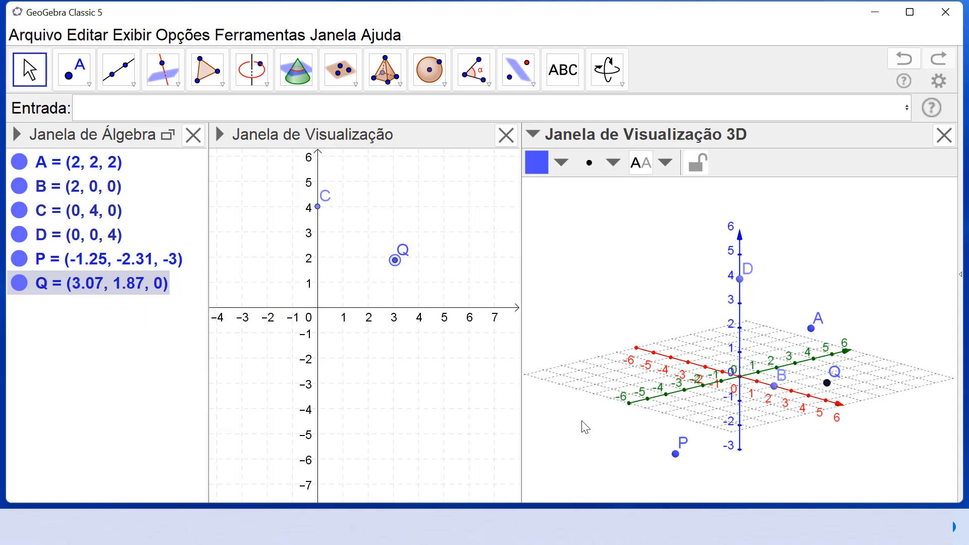
{"action": "left_click", "coordinate": [827, 383]}
{"action": "left_click", "coordinate": [827, 385]}
{"action": "mouse_move", "coordinate": [830, 388]}
{"action": "left_mouse_down"}
{"action": "mouse_move", "coordinate": [829, 331]}
{"action": "mouse_move", "coordinate": [826, 448]}
{"action": "mouse_move", "coordinate": [838, 391]}
{"action": "left_mouse_up"}
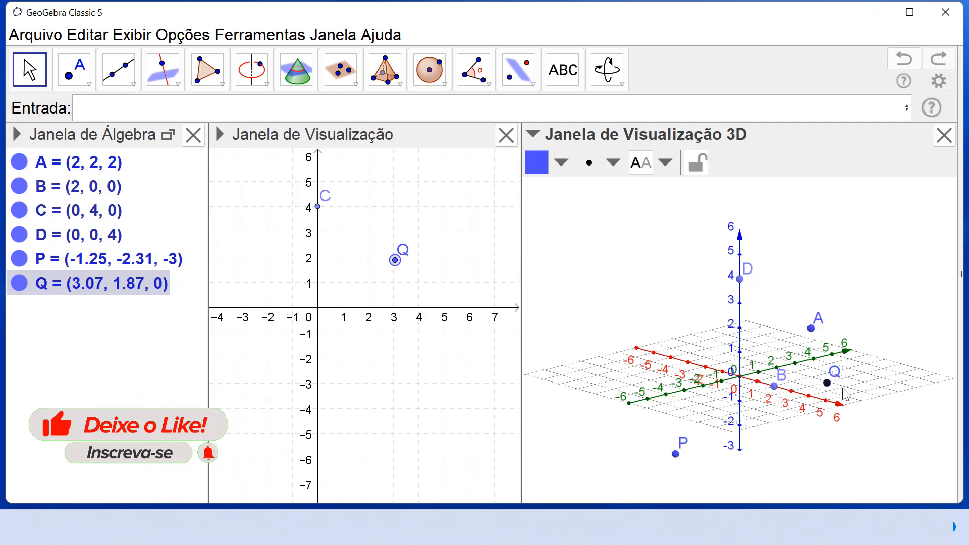
{"action": "left_click_drag", "start_coordinate": [846, 393], "coordinate": [627, 294]}
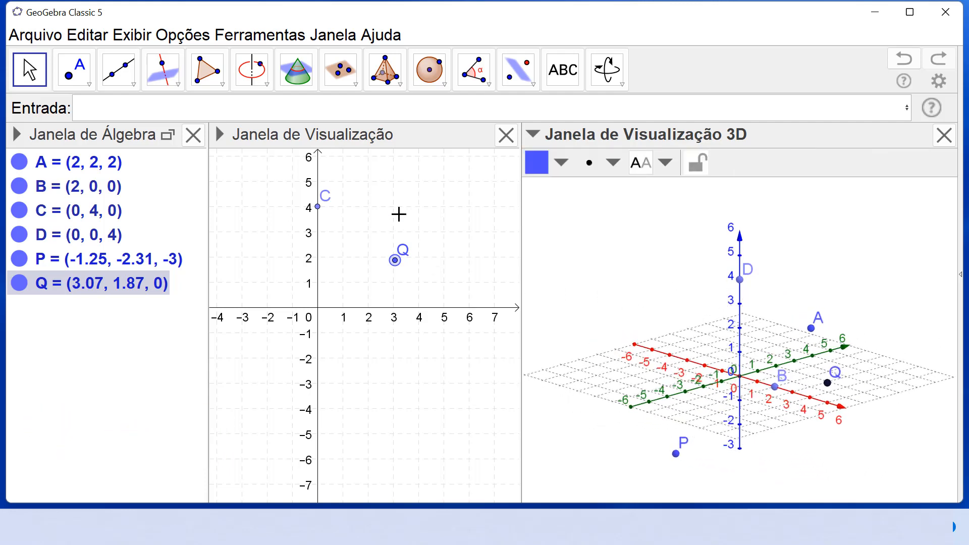
{"action": "left_click", "coordinate": [396, 85]}
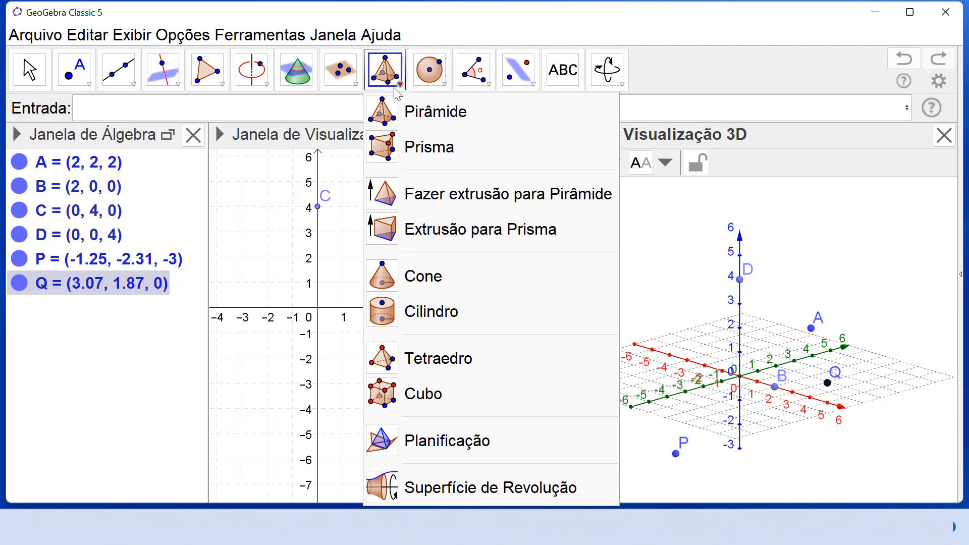
{"action": "left_click", "coordinate": [655, 281]}
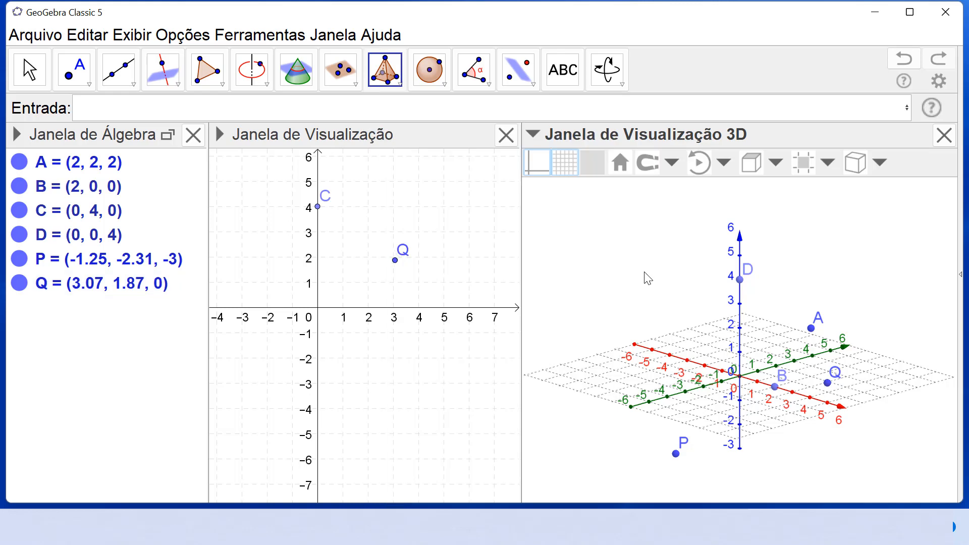